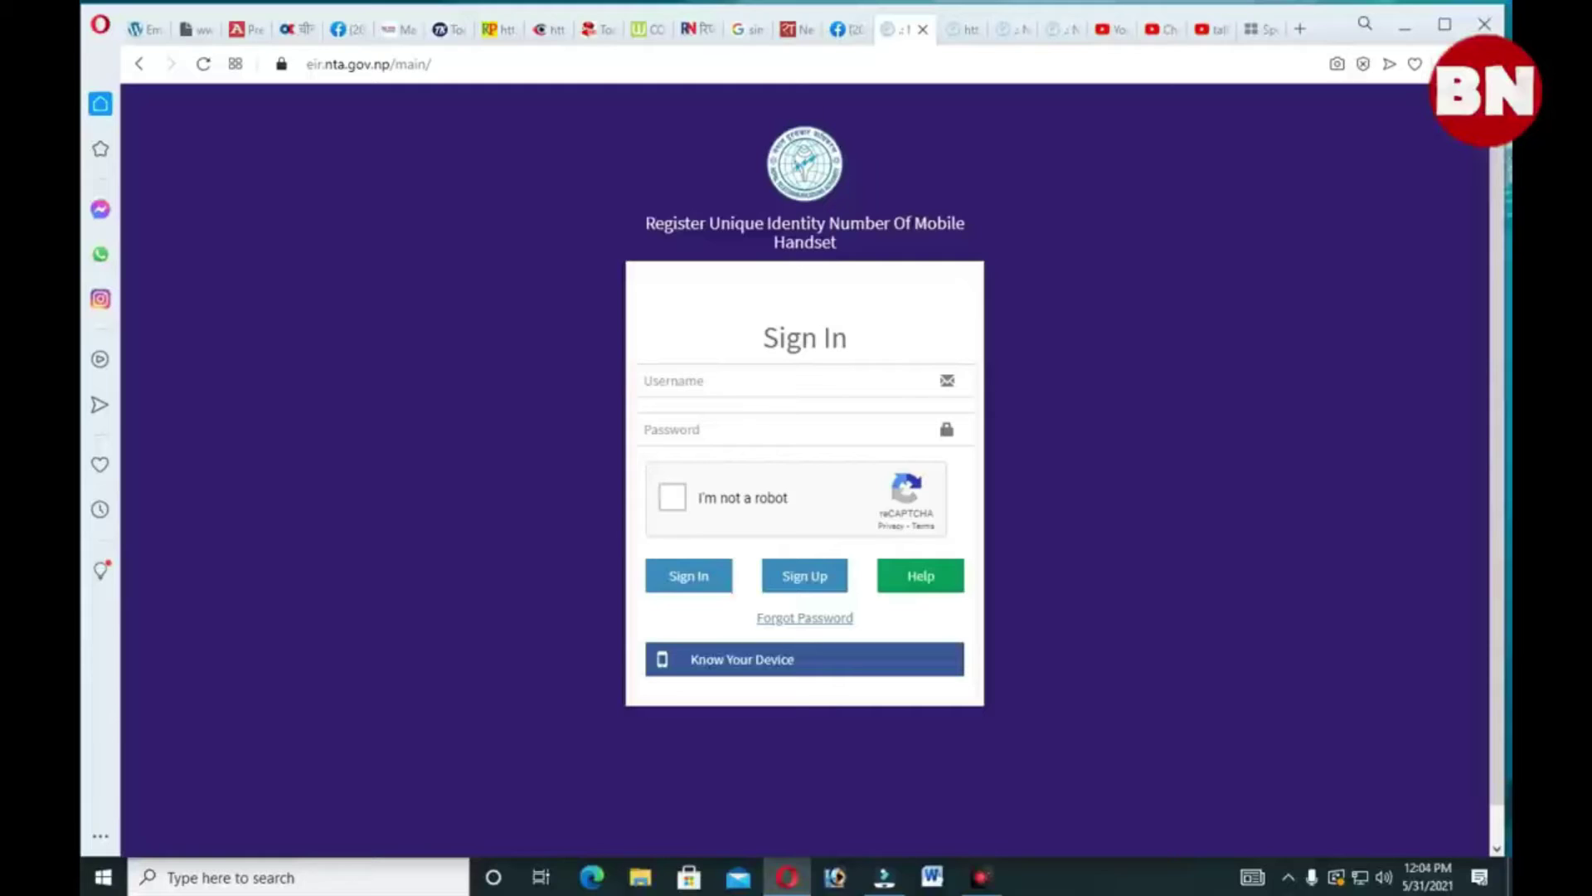
# Step: Open the Know Your Device page from the mobile handset registration sign-in page
pyautogui.click(969, 33)
pyautogui.click(1057, 29)
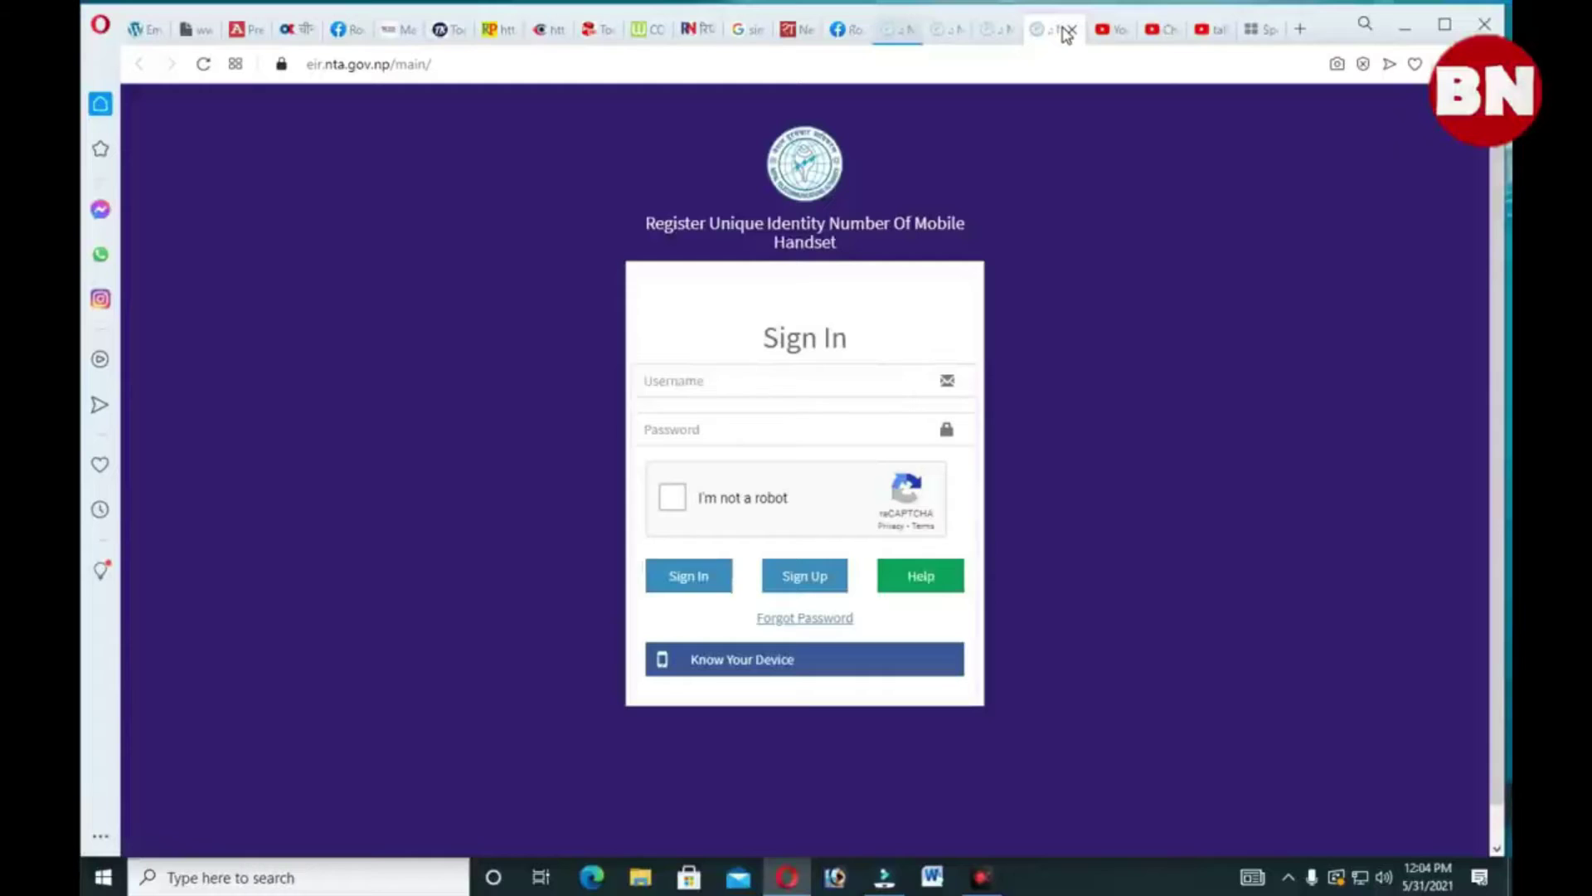
pyautogui.click(894, 33)
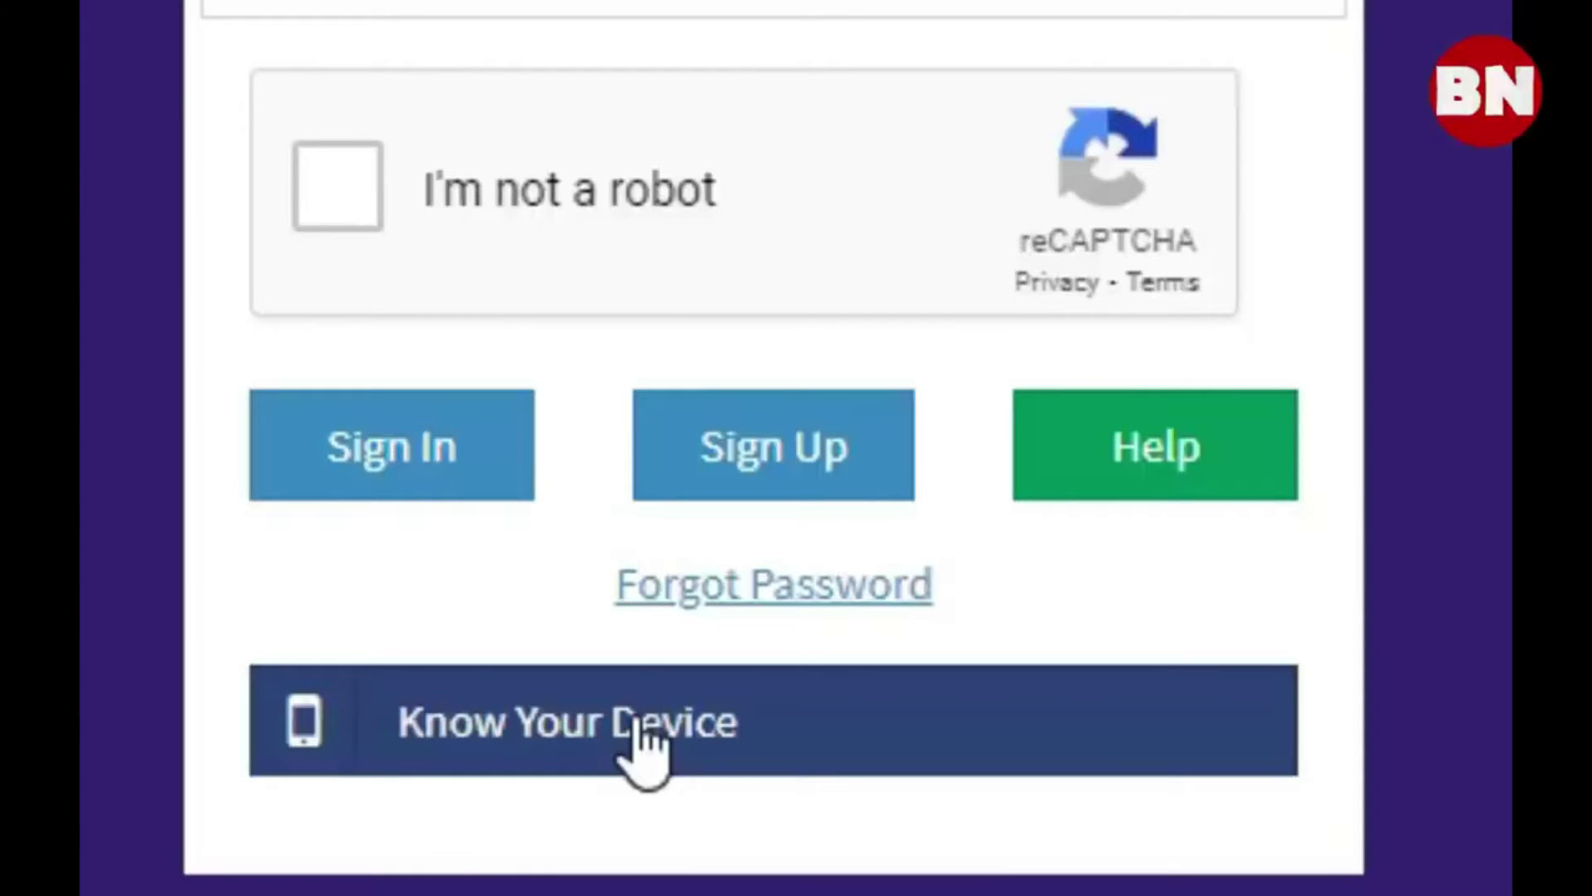
pyautogui.click(642, 733)
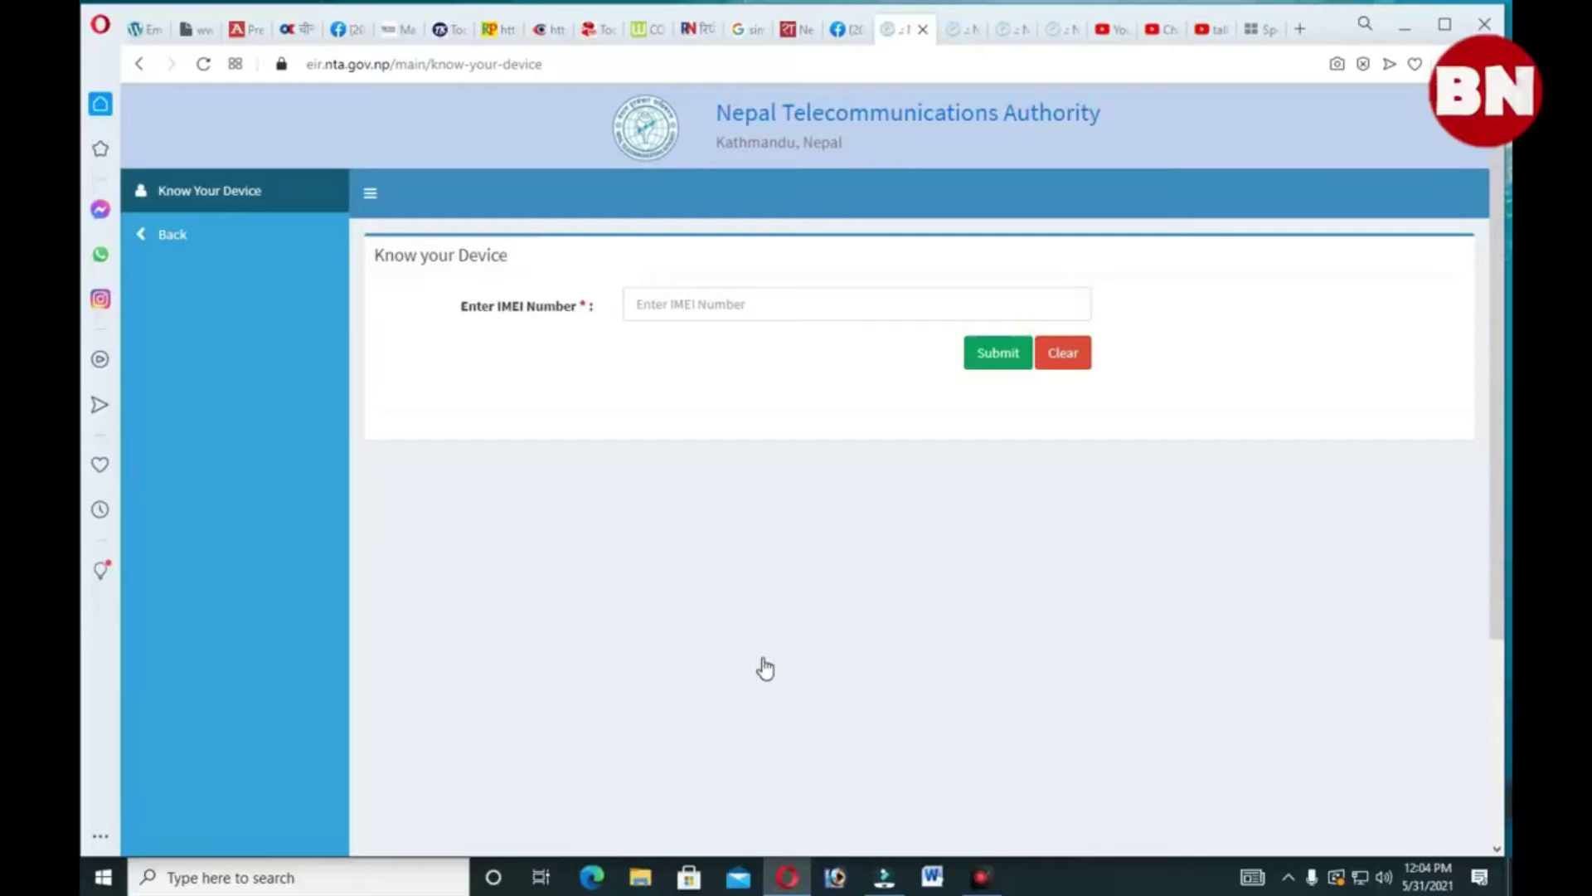
# Step: Highlight the "Know your Device" heading above the IMEI number form and clear the selection
pyautogui.moveTo(529, 263); pyautogui.dragTo(352, 359)
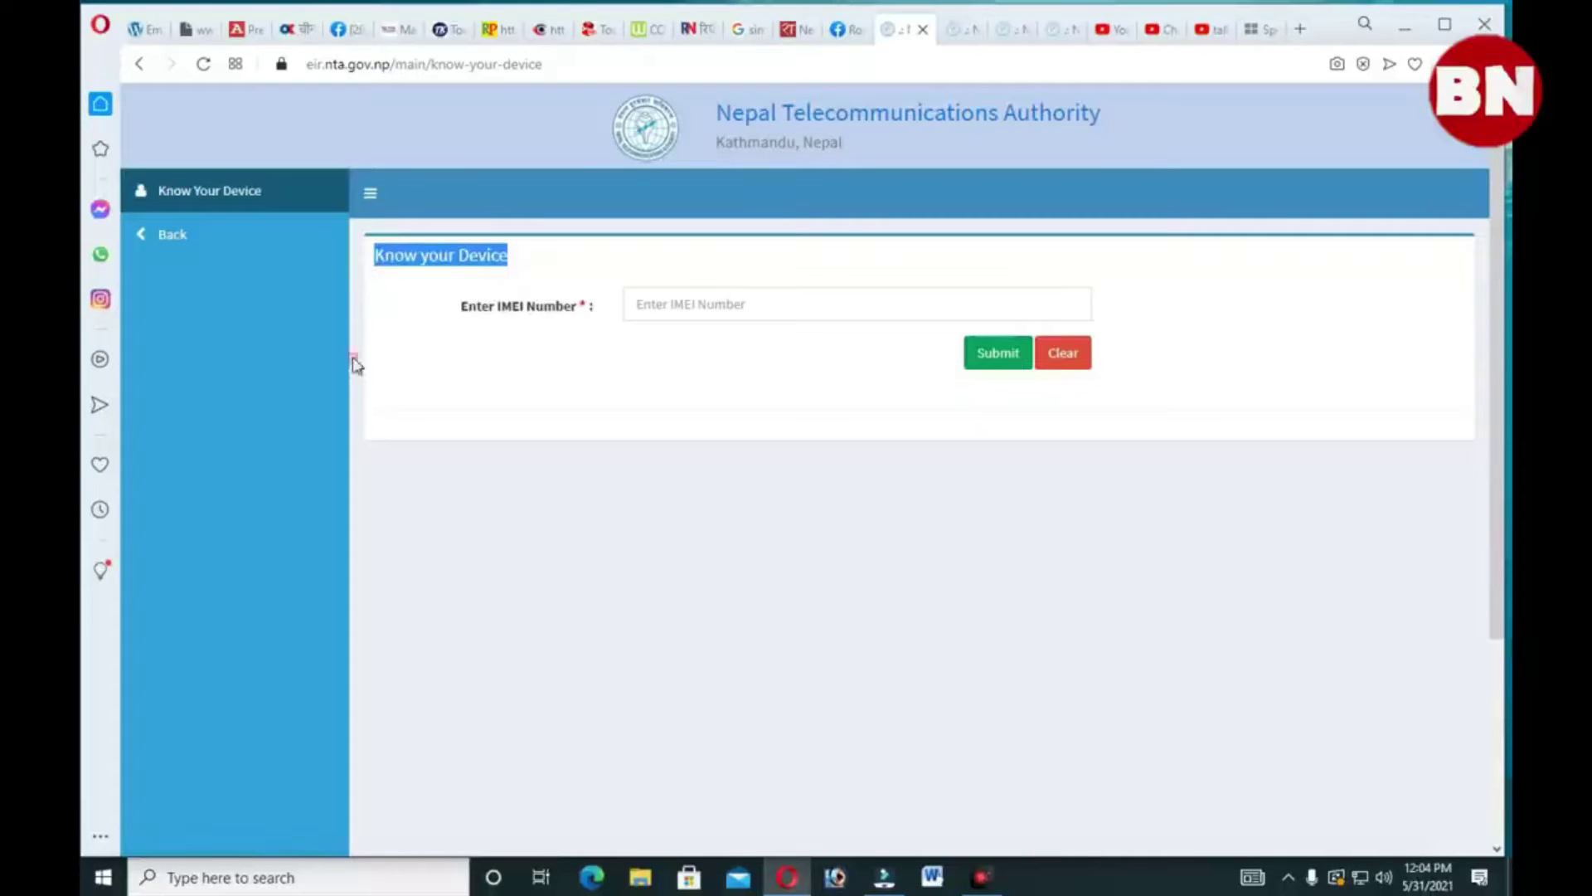
pyautogui.click(431, 556)
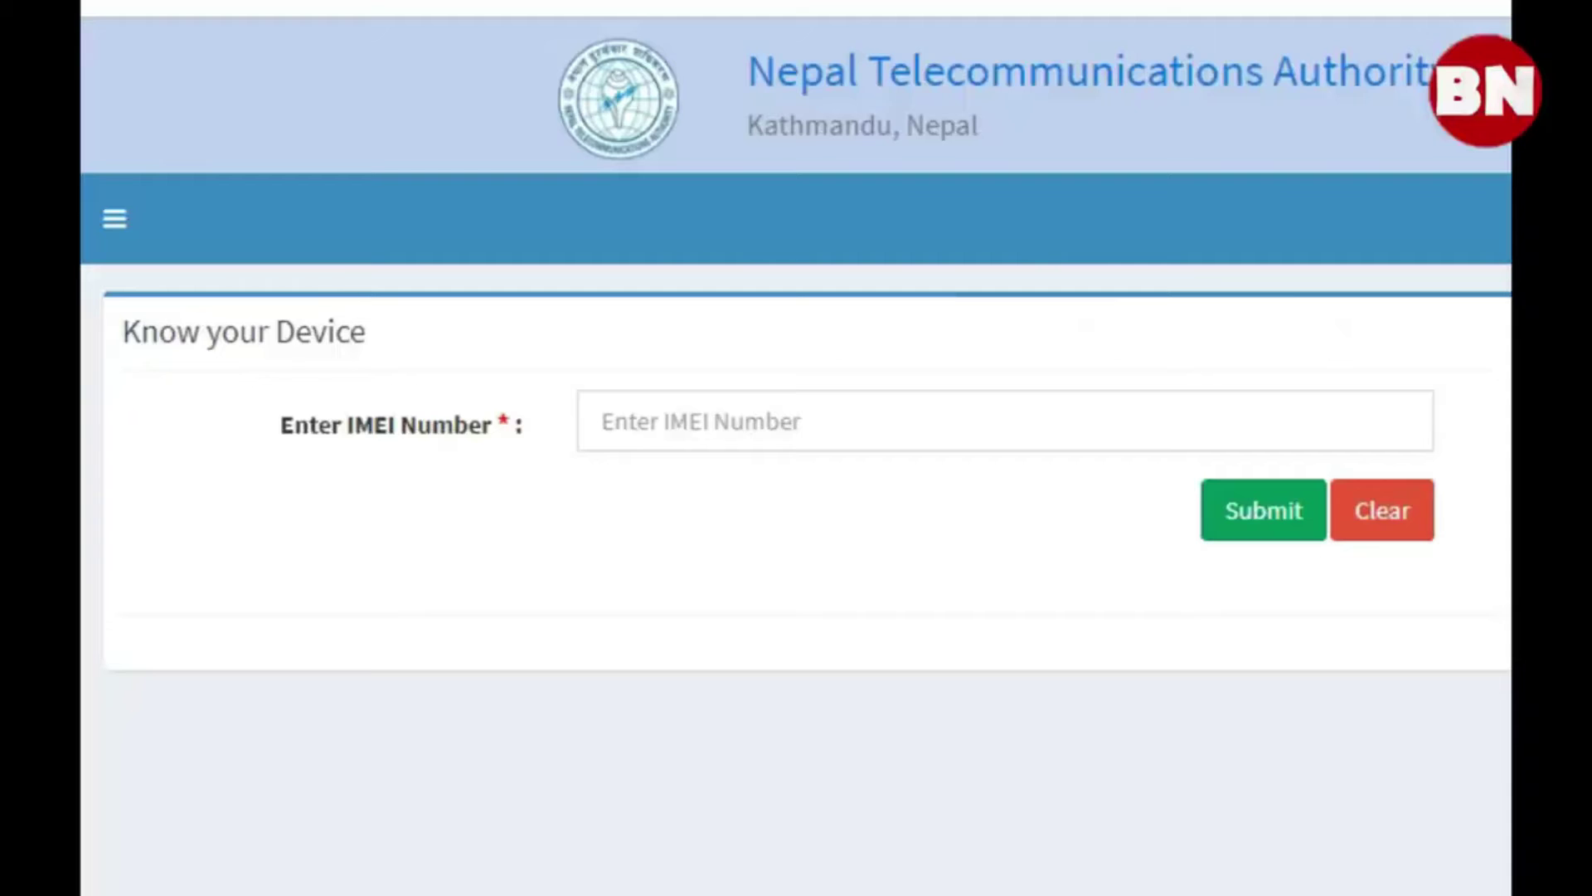
pyautogui.tripleClick(244, 331)
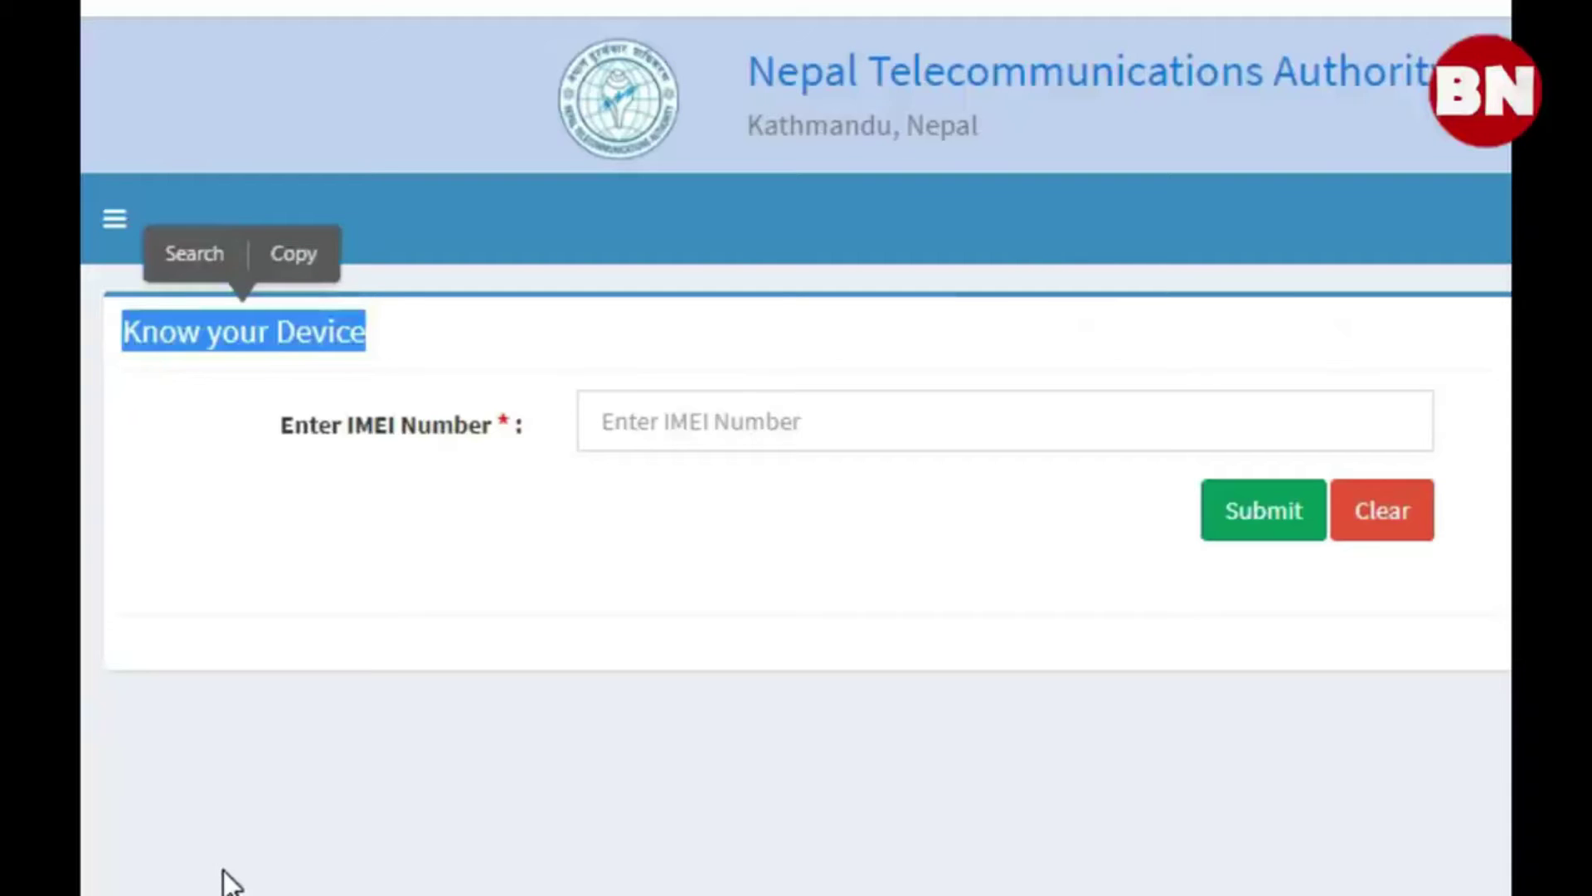
pyautogui.click(223, 872)
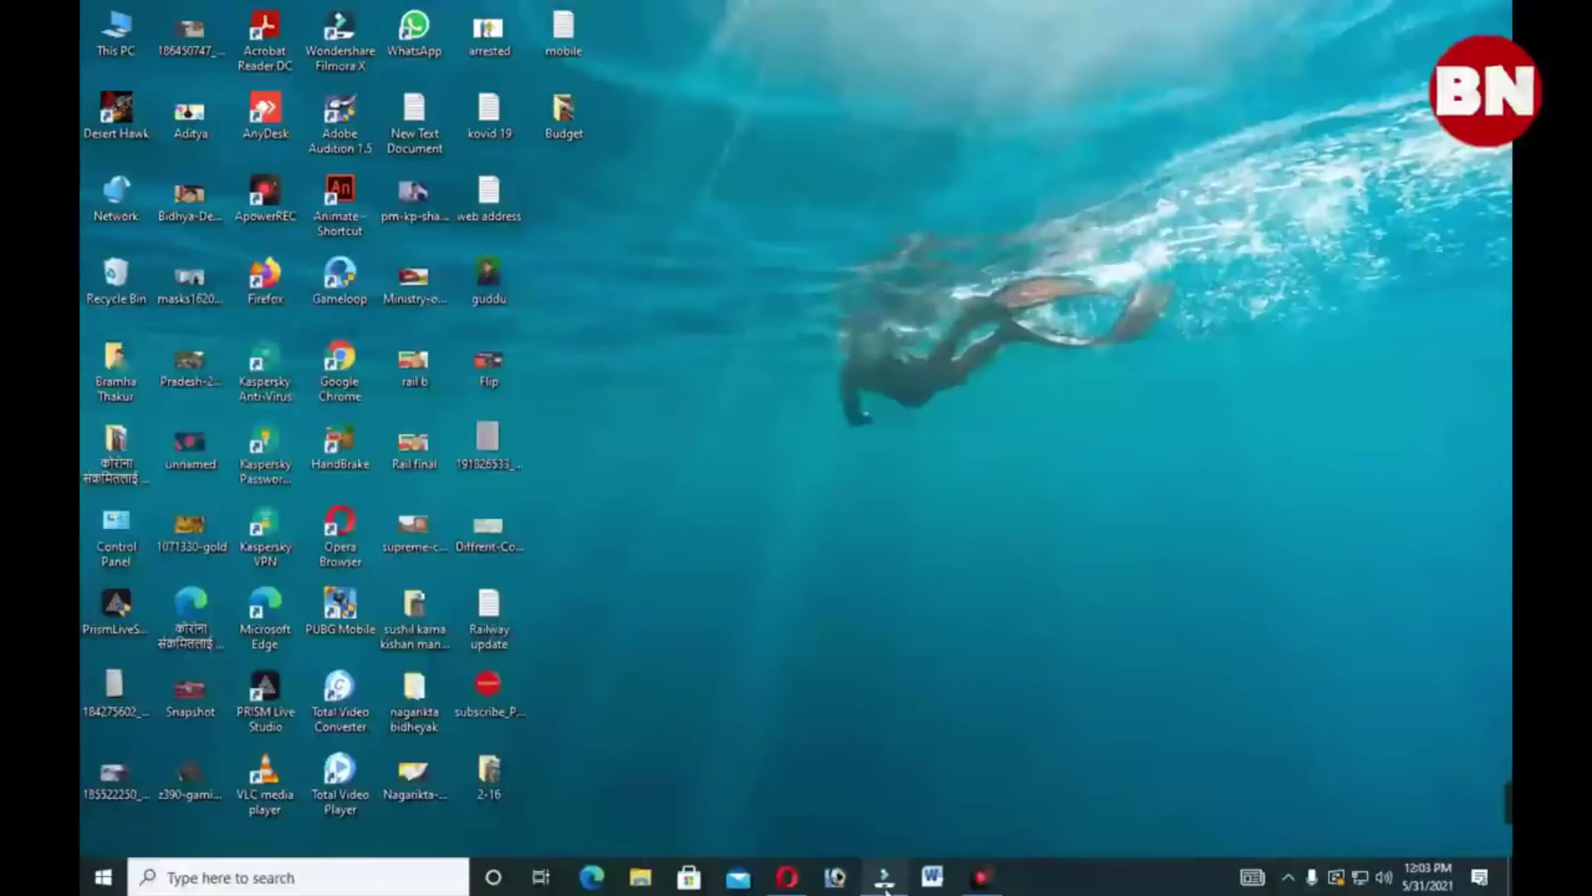
# Step: Switch to Opera and view the open sign-in, individual registration and importer profile pages
pyautogui.click(787, 877)
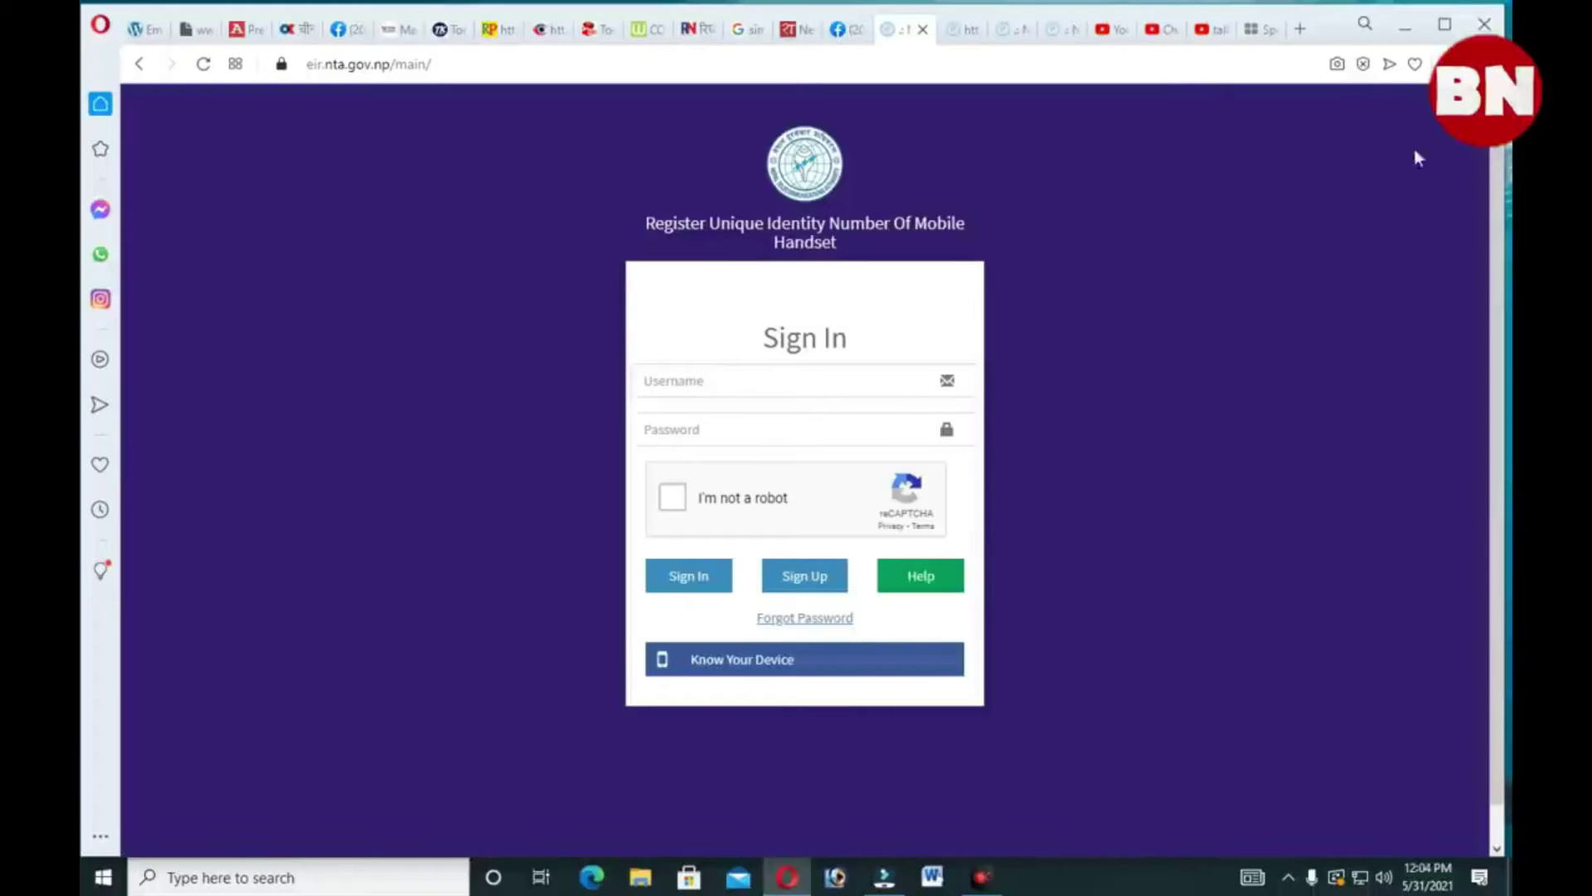
pyautogui.click(968, 34)
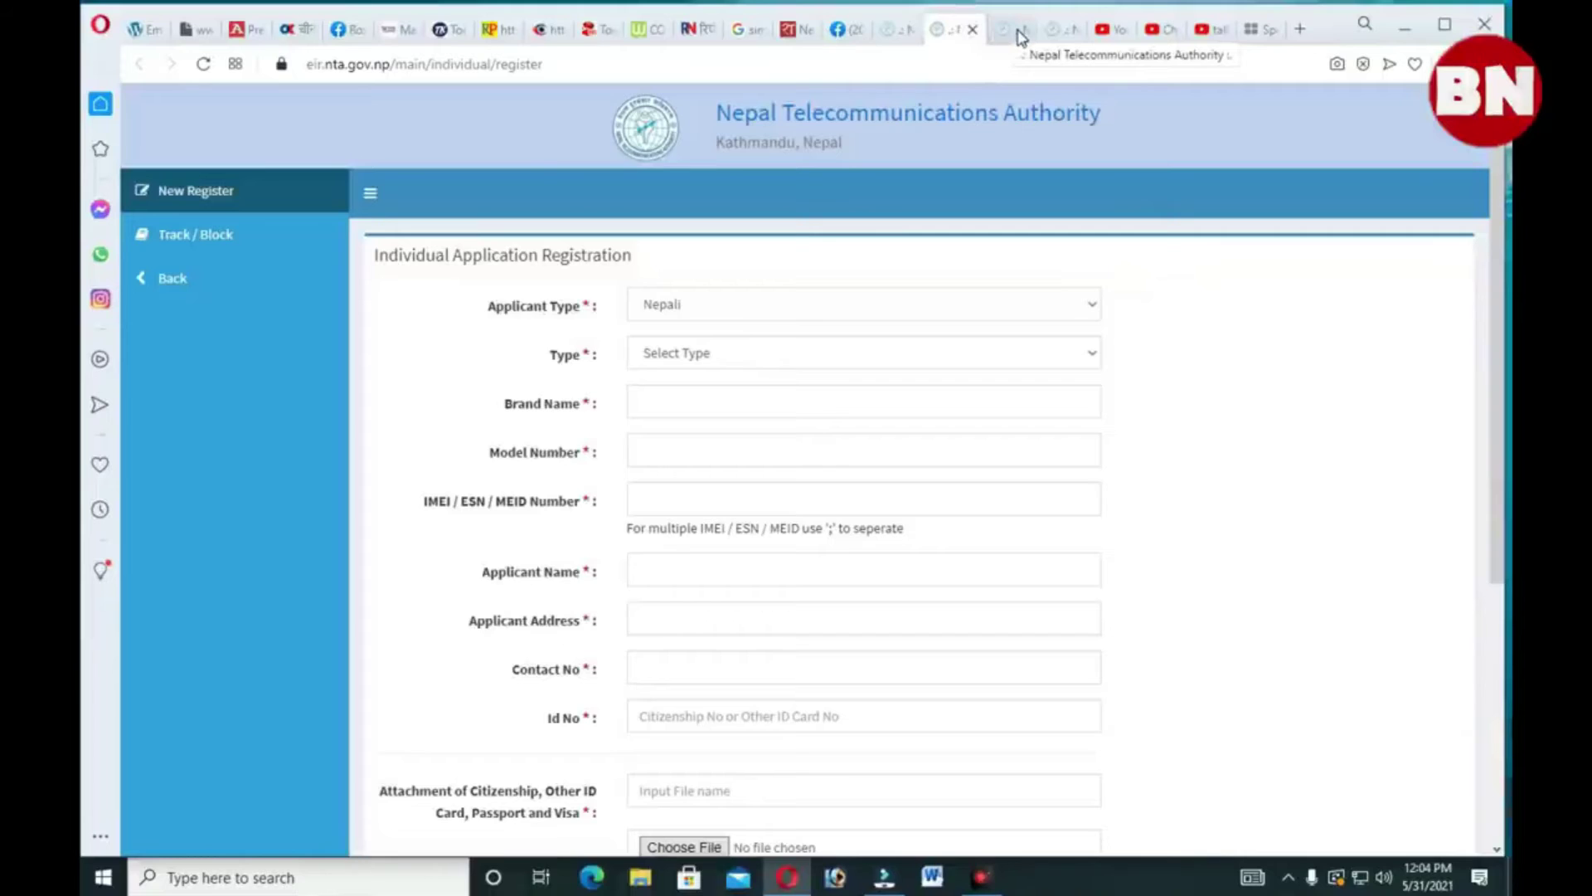
pyautogui.click(1020, 35)
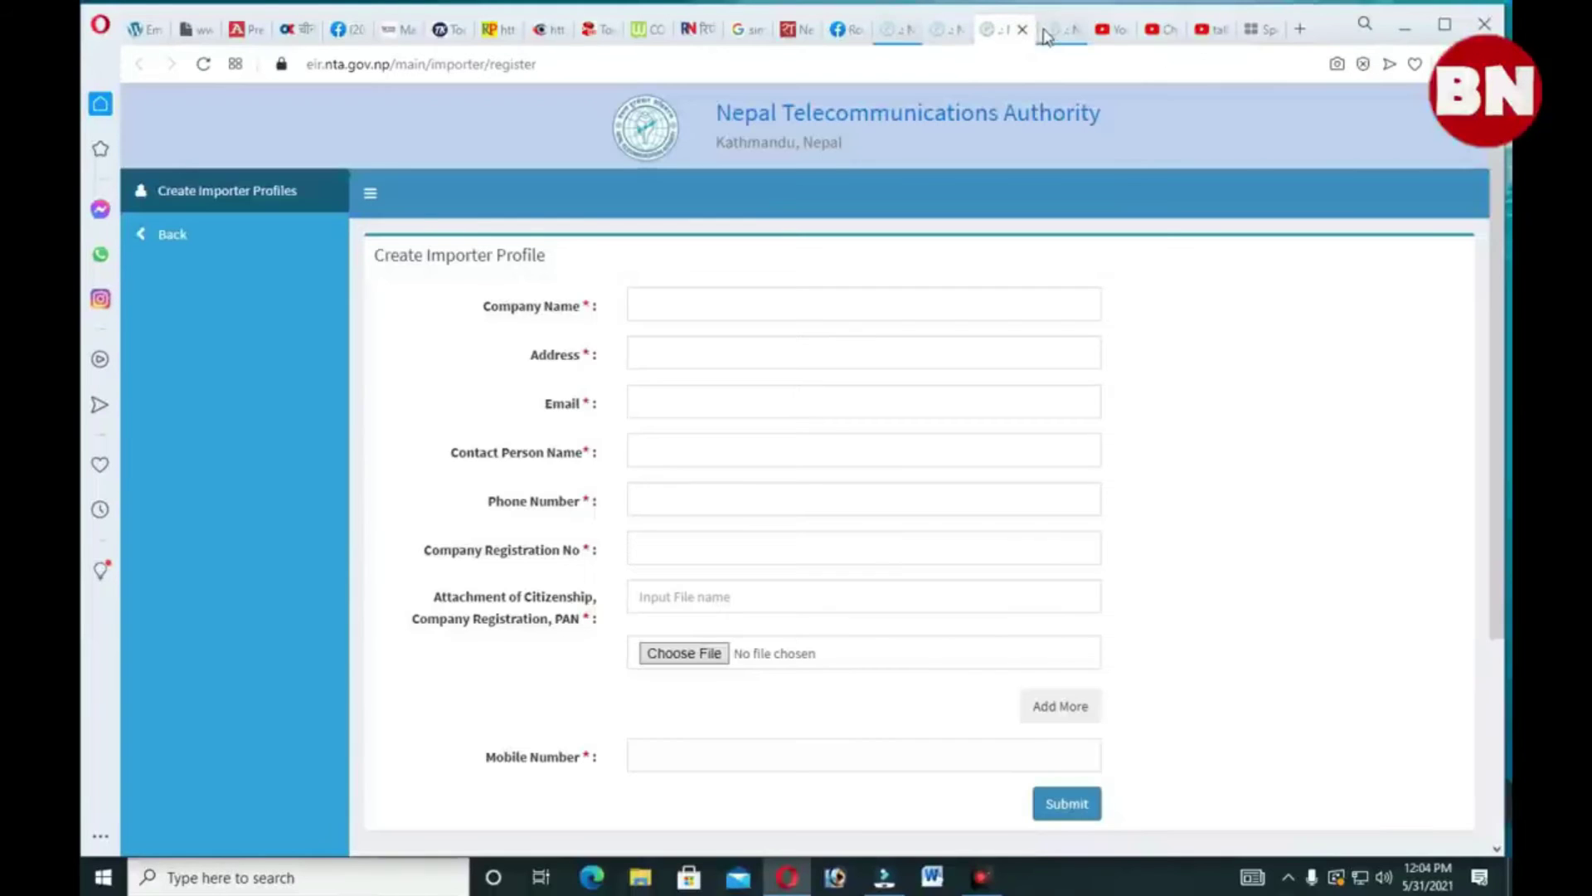
pyautogui.click(1065, 33)
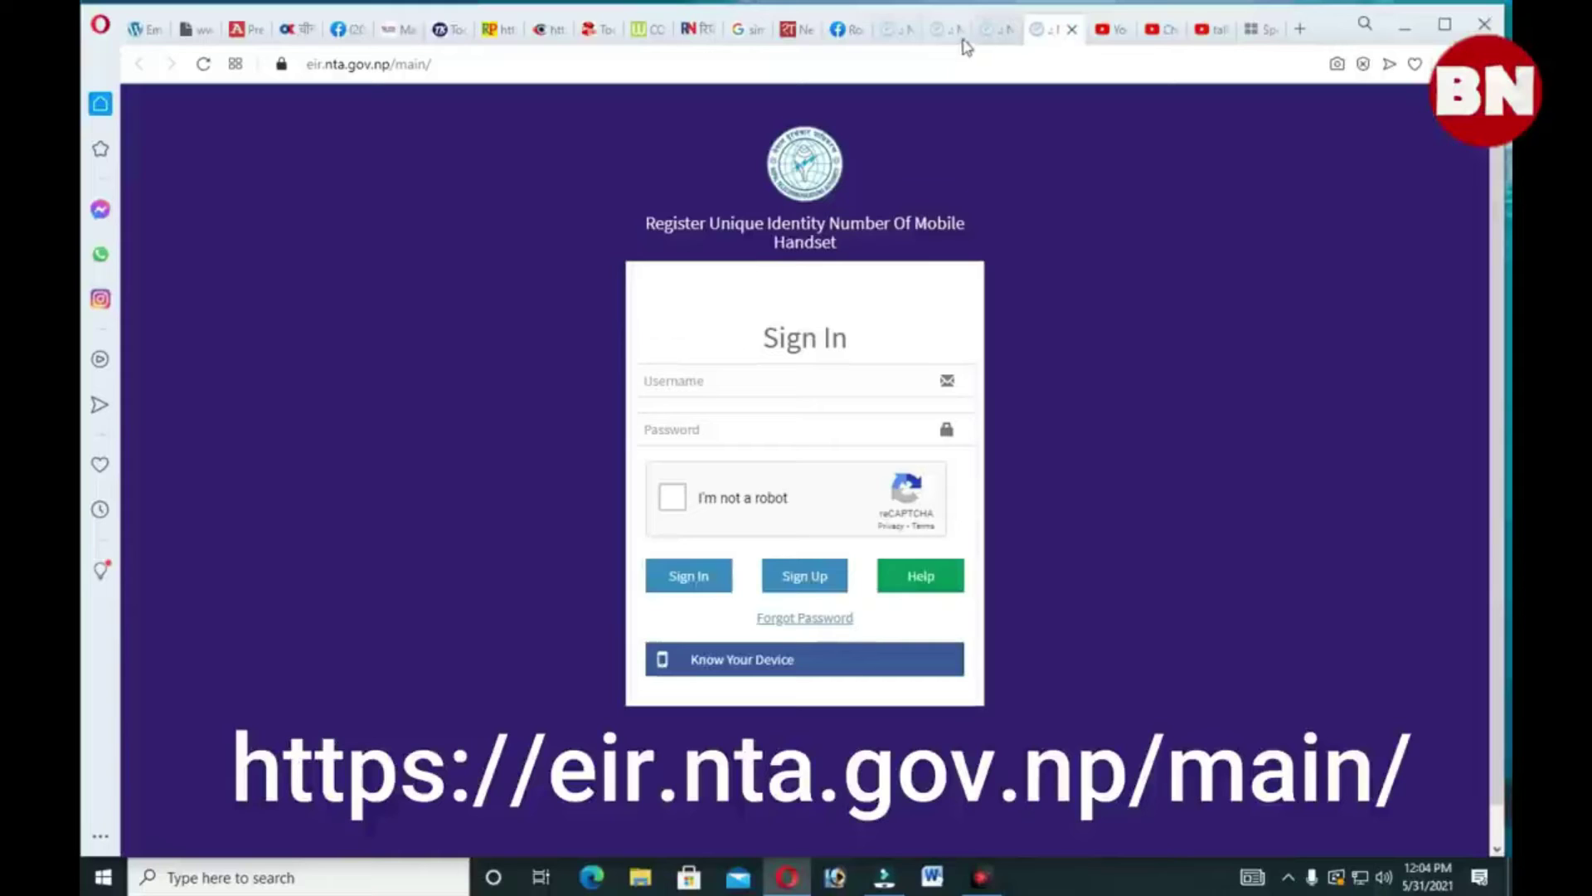
pyautogui.click(893, 35)
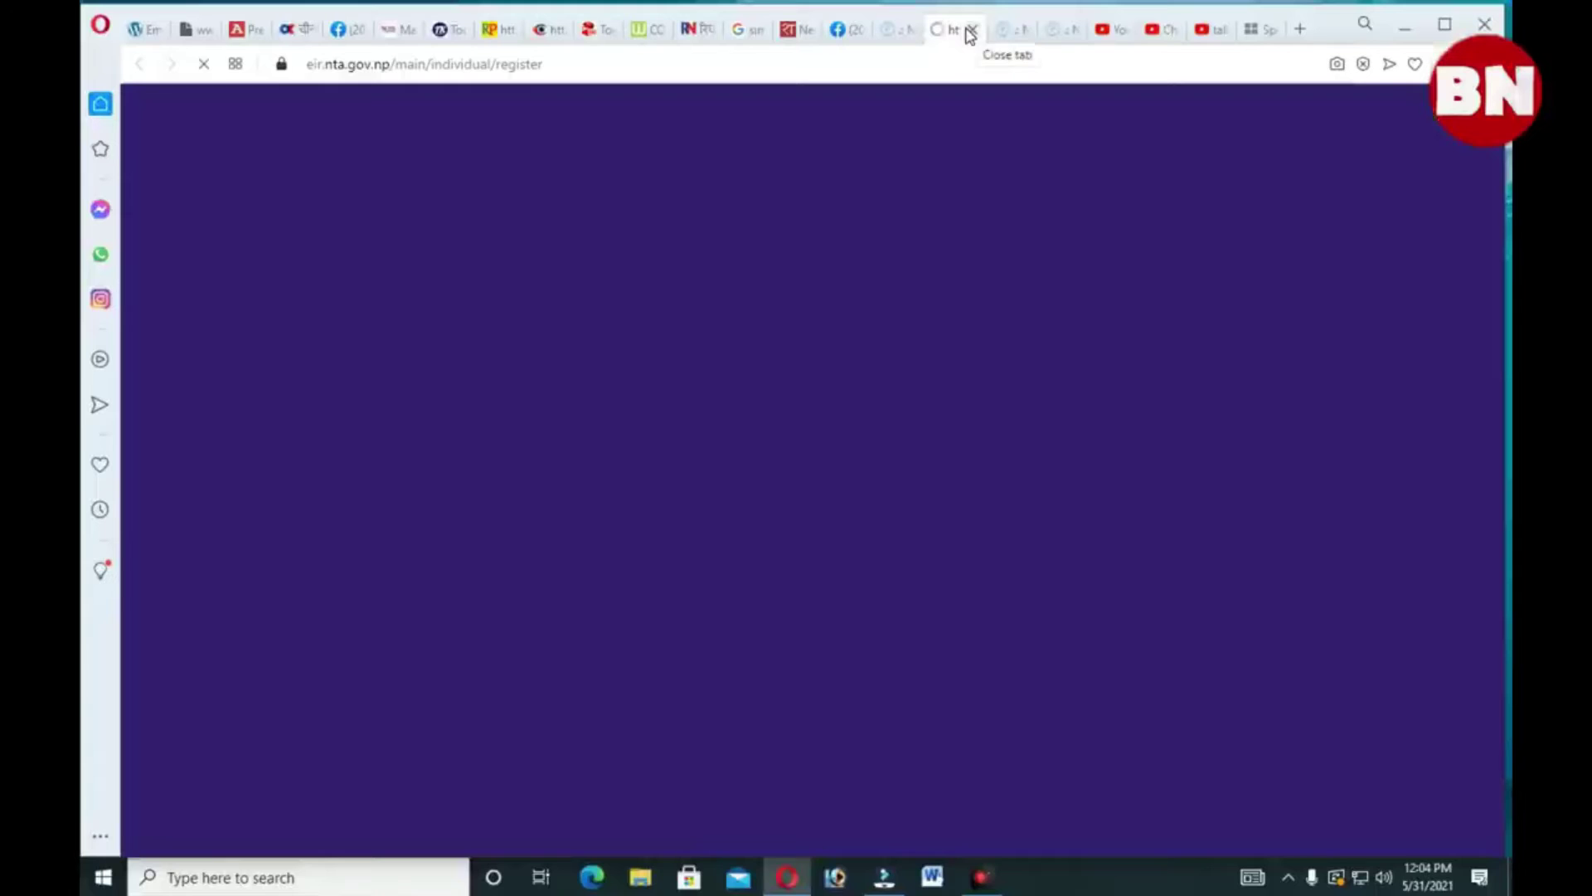
pyautogui.click(991, 30)
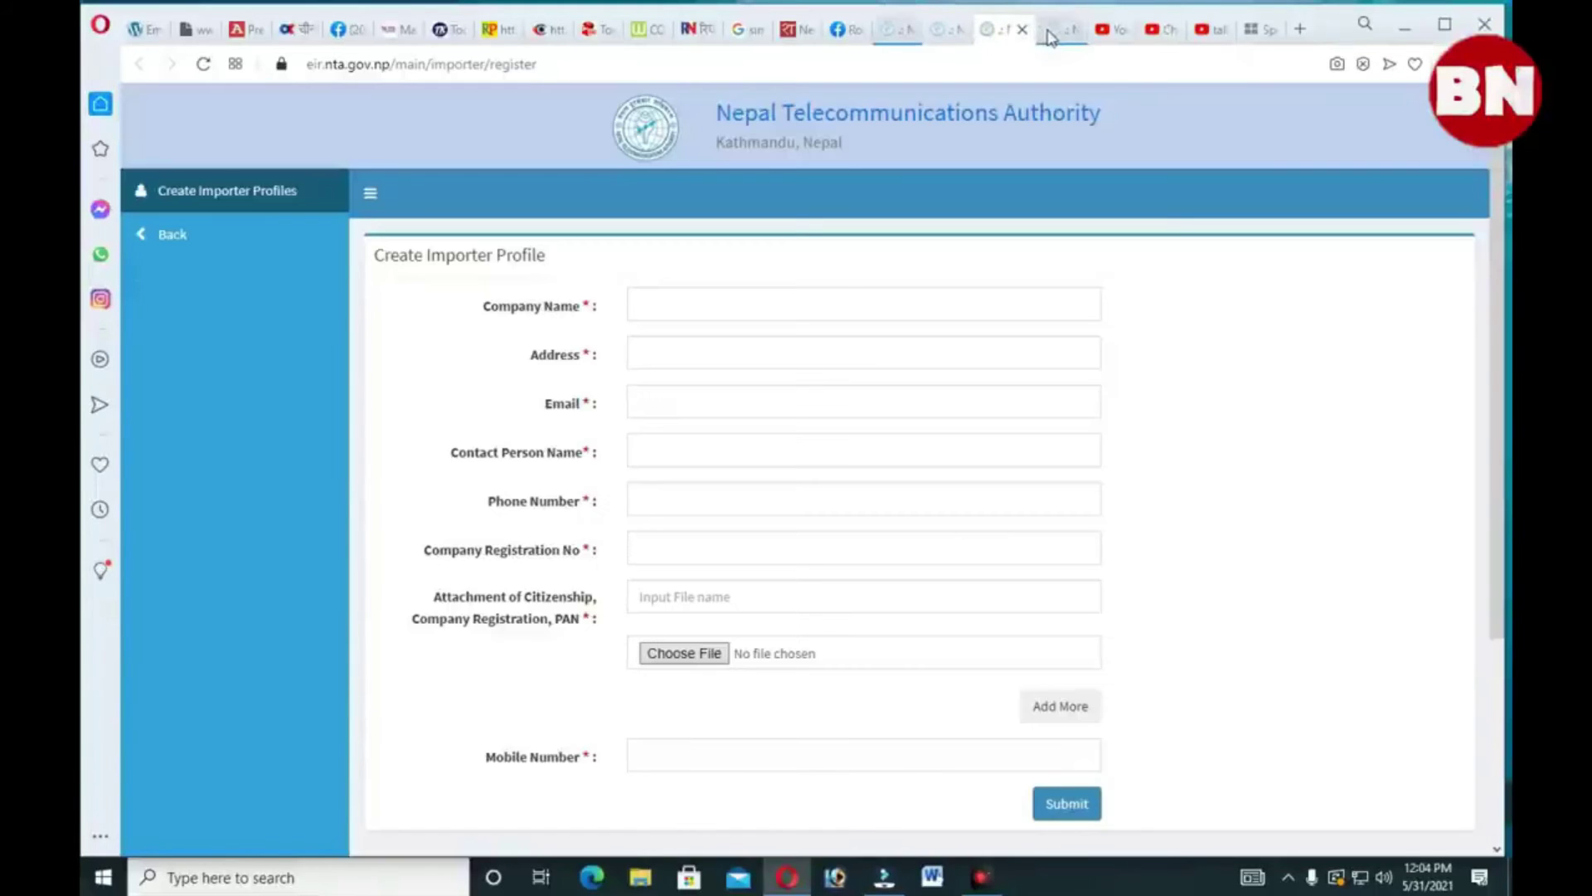
pyautogui.click(1021, 30)
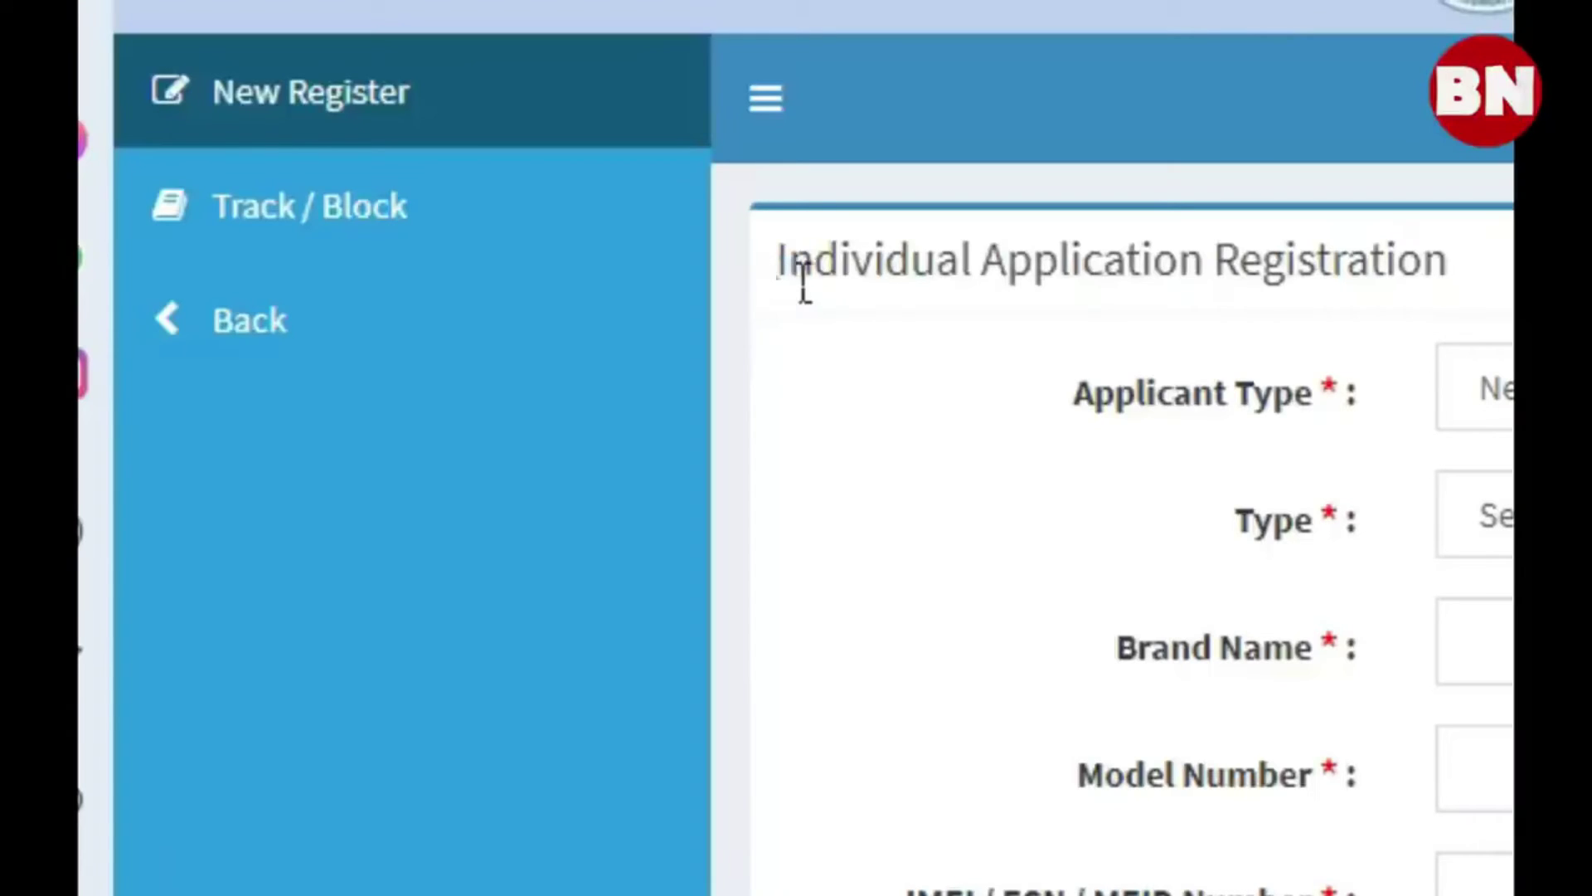
# Step: Review the Individual Application Registration form, highlighting its title and the citizenship, ID card, passport and visa attachment requirement
pyautogui.moveTo(803, 282); pyautogui.dragTo(1485, 284)
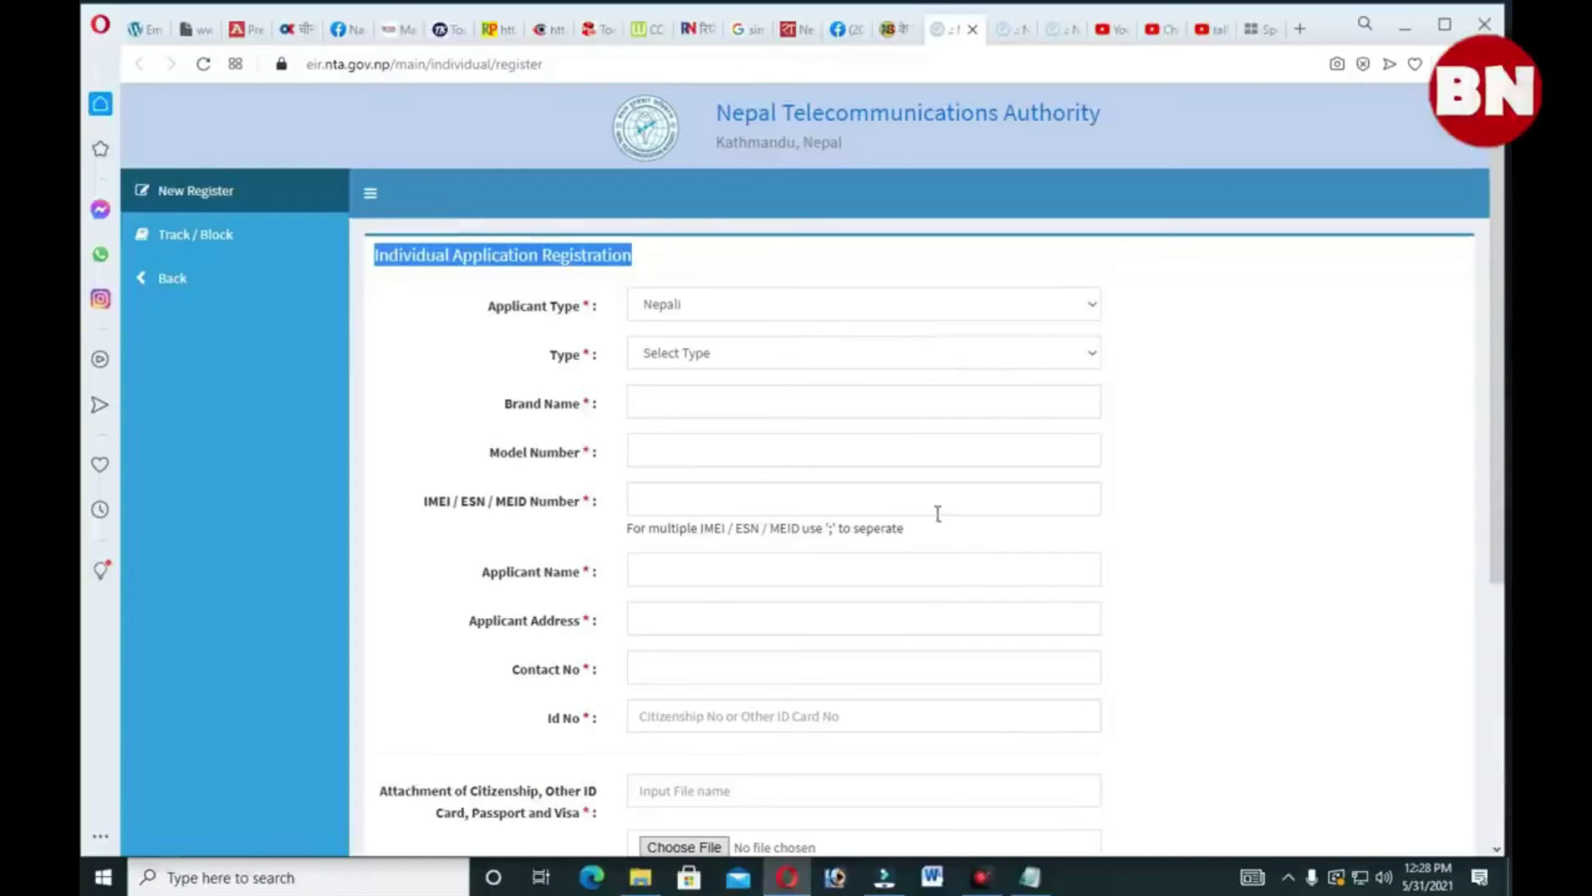
pyautogui.scroll(-1, 938, 514)
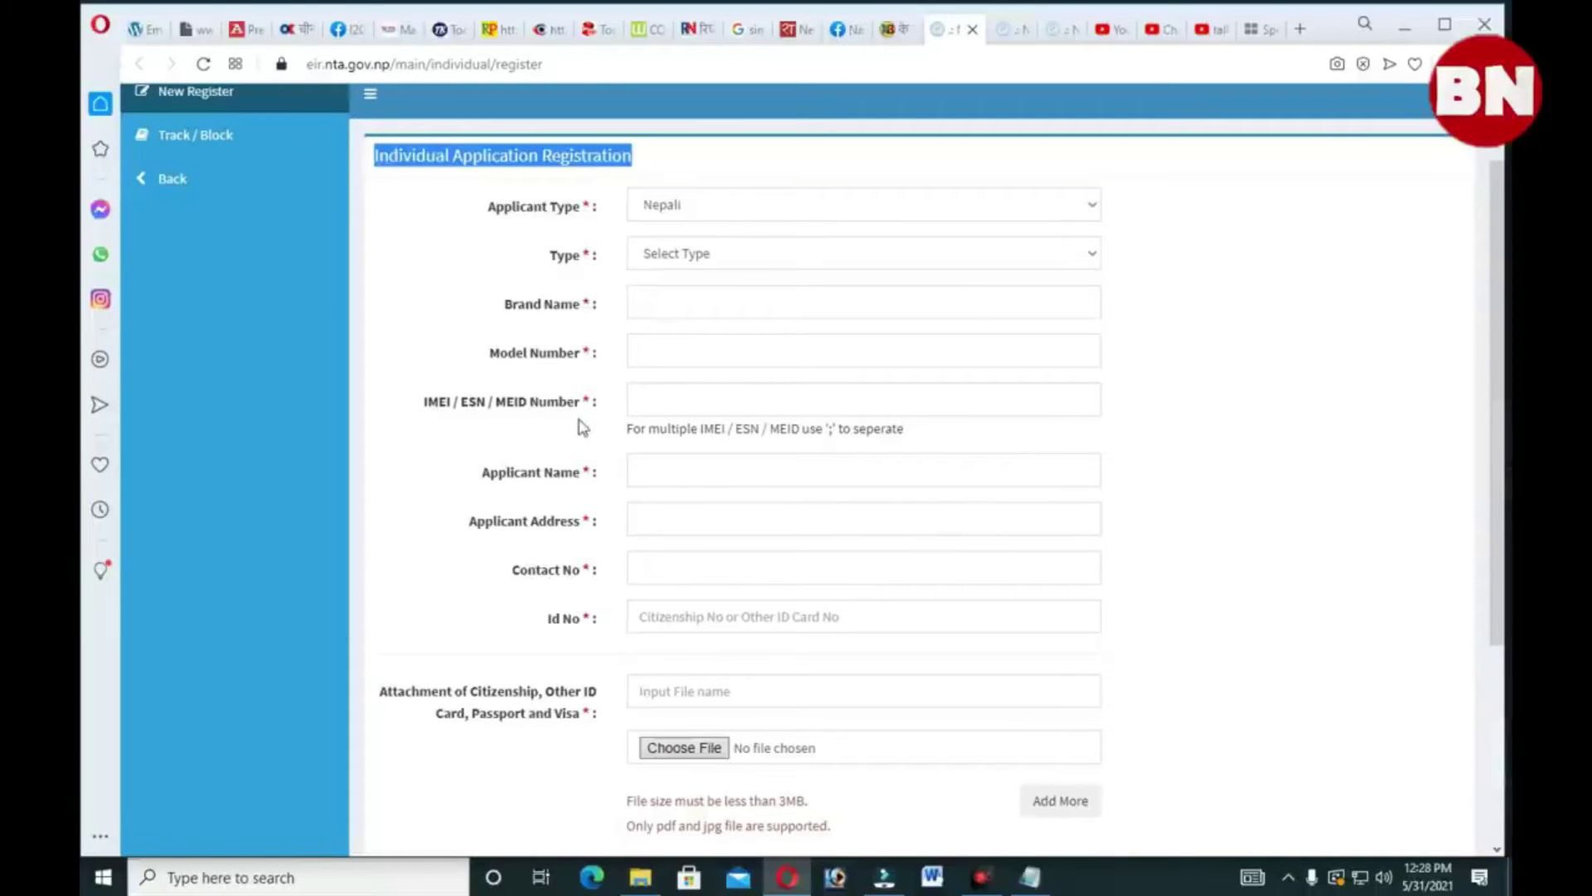
pyautogui.scroll(-2, 582, 512)
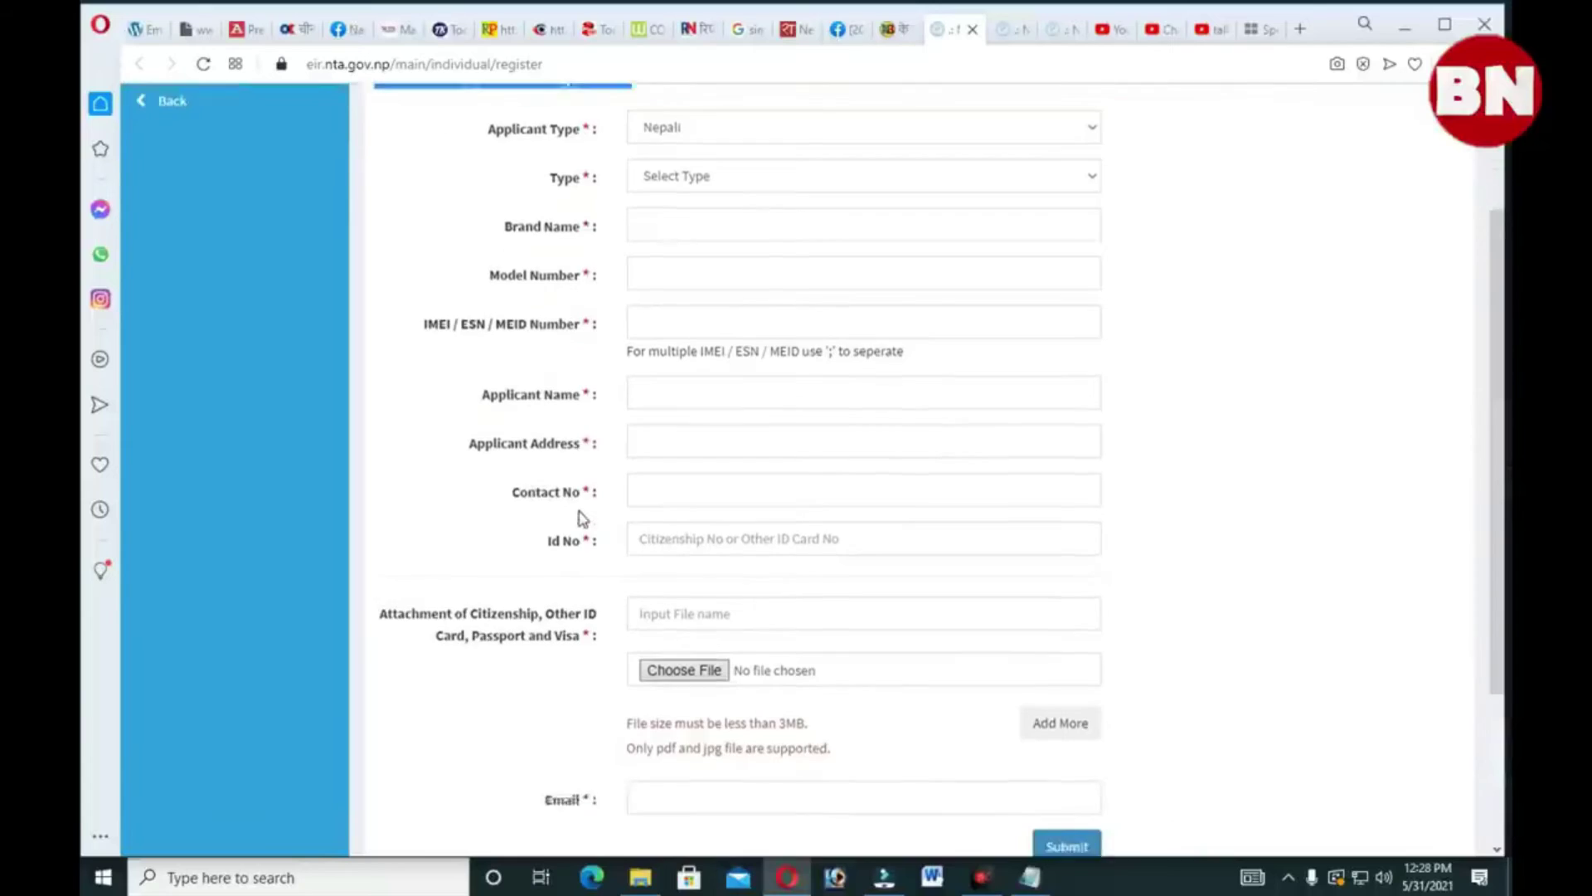
pyautogui.scroll(-1, 591, 504)
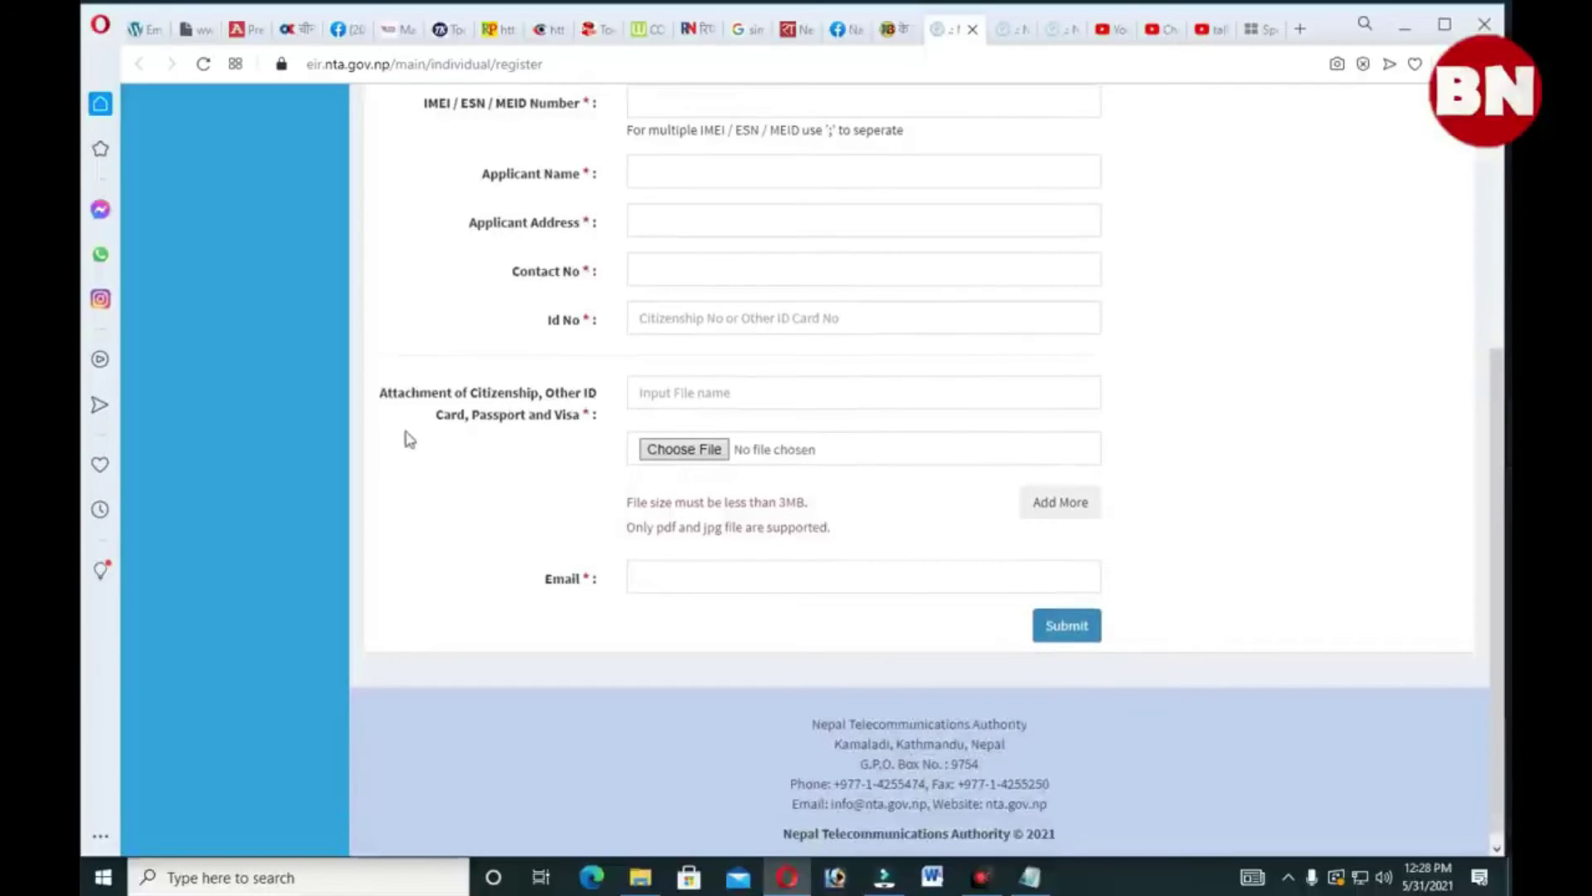
pyautogui.moveTo(367, 408); pyautogui.dragTo(598, 400)
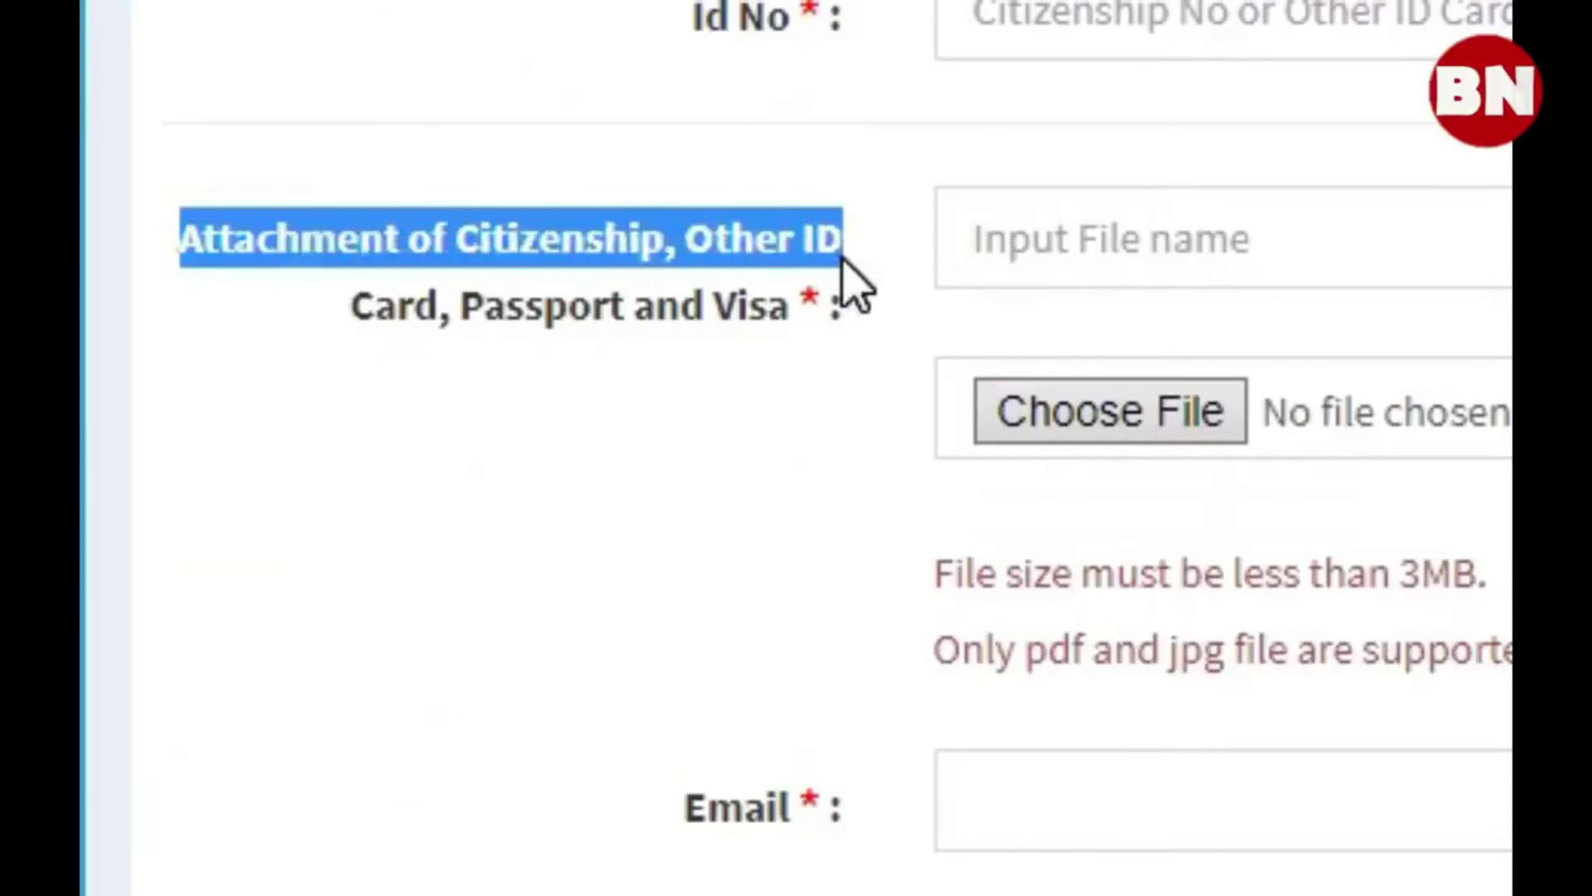
pyautogui.moveTo(842, 259); pyautogui.dragTo(860, 301)
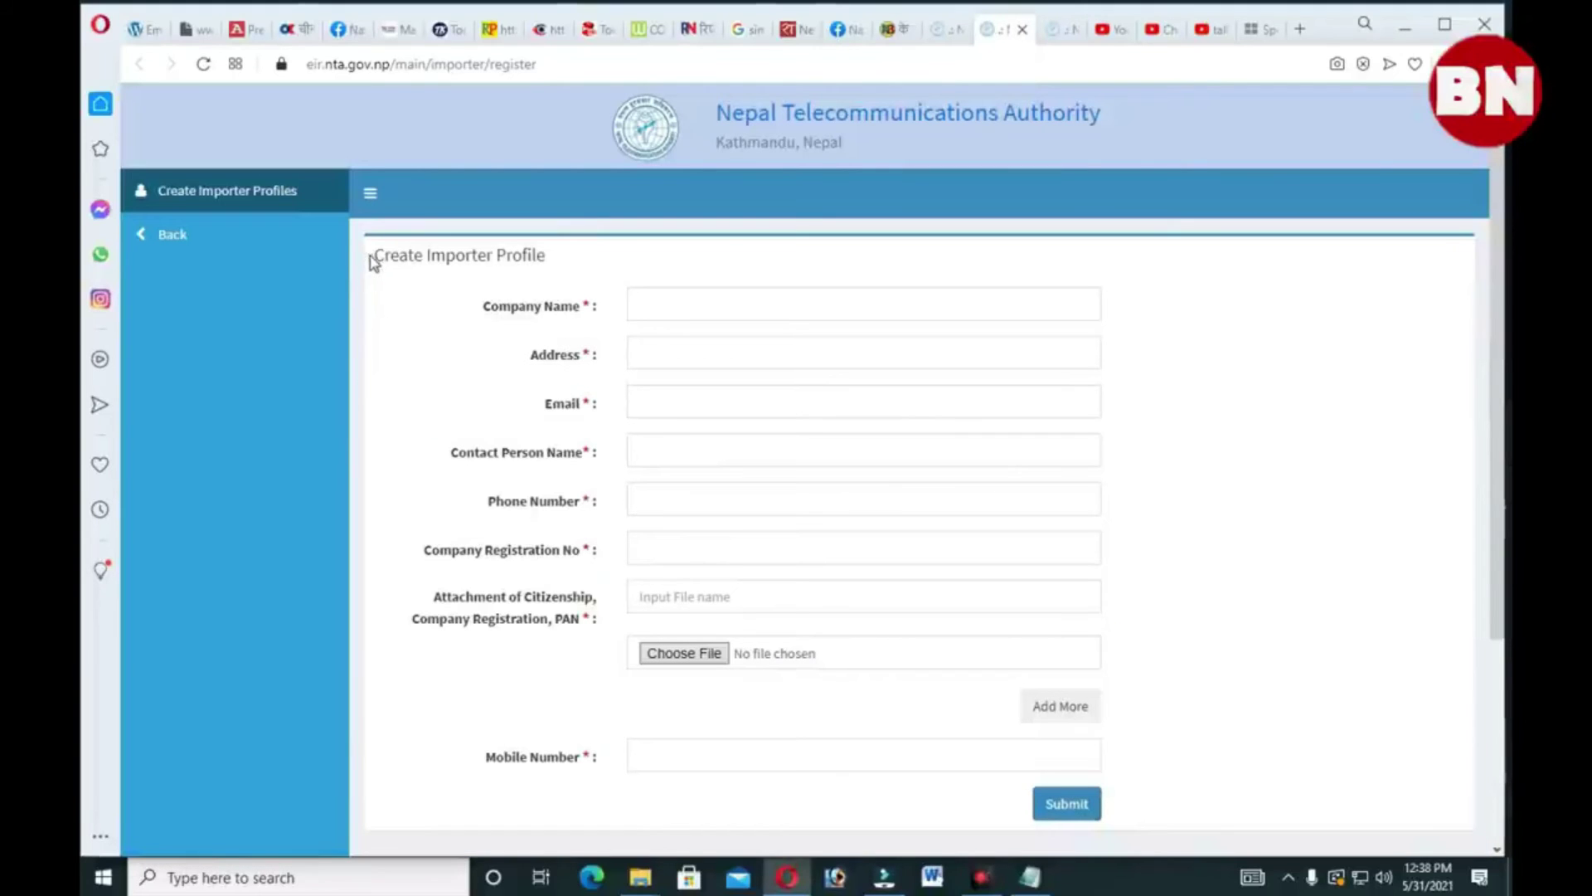
# Step: Review the Create Importer Profile form, highlighting its title and the citizenship, company registration and PAN attachment requirement
pyautogui.moveTo(370, 262); pyautogui.dragTo(580, 274)
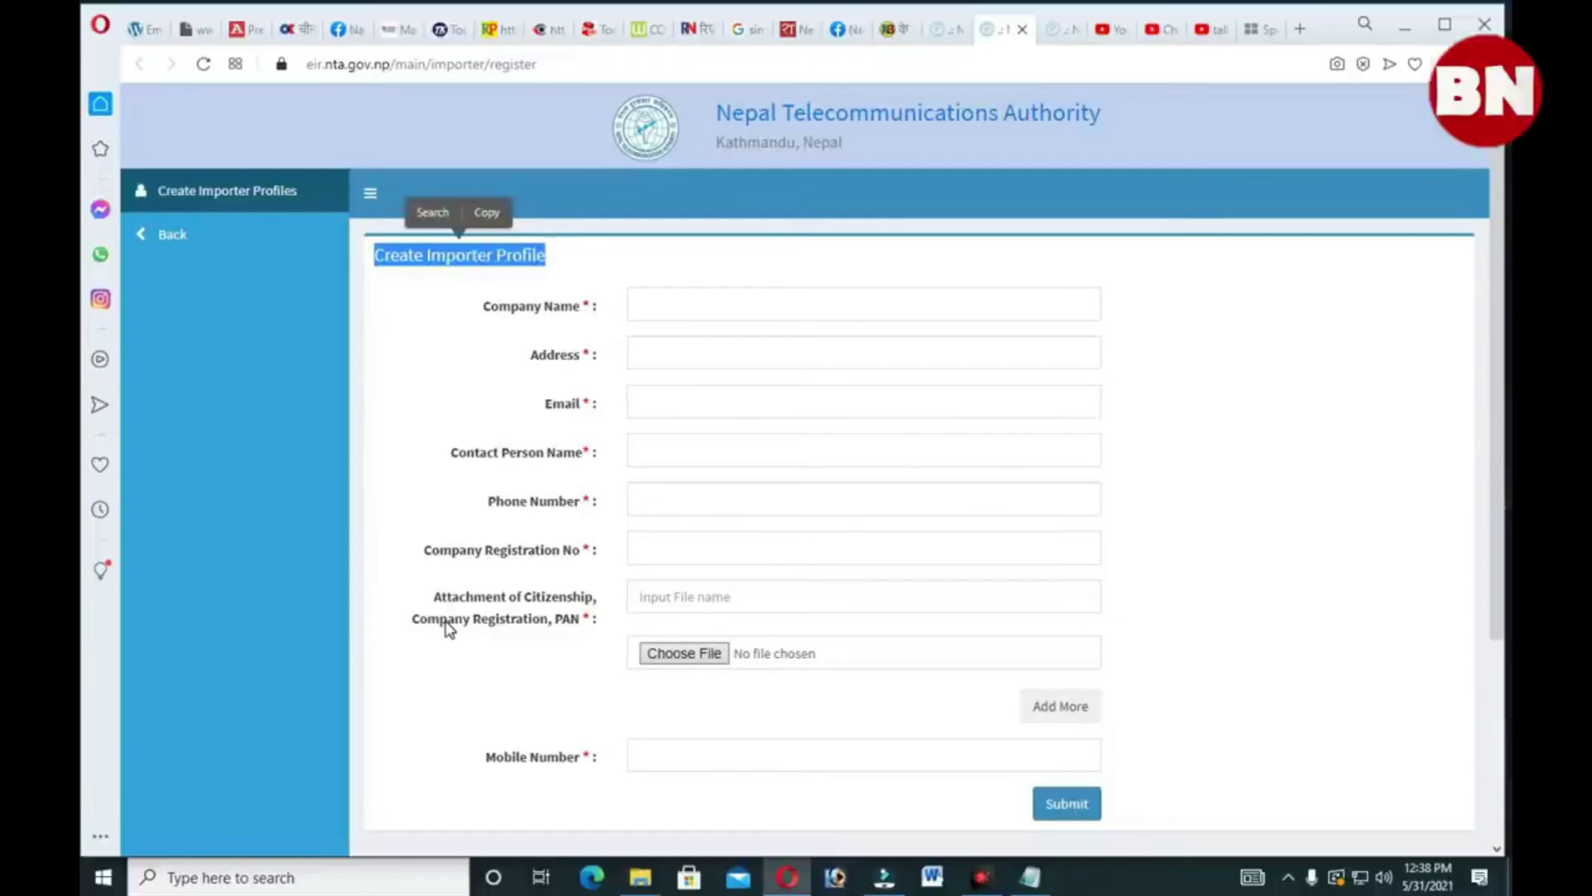
pyautogui.scroll(-2, 1236, 486)
pyautogui.scroll(-2, 1236, 486)
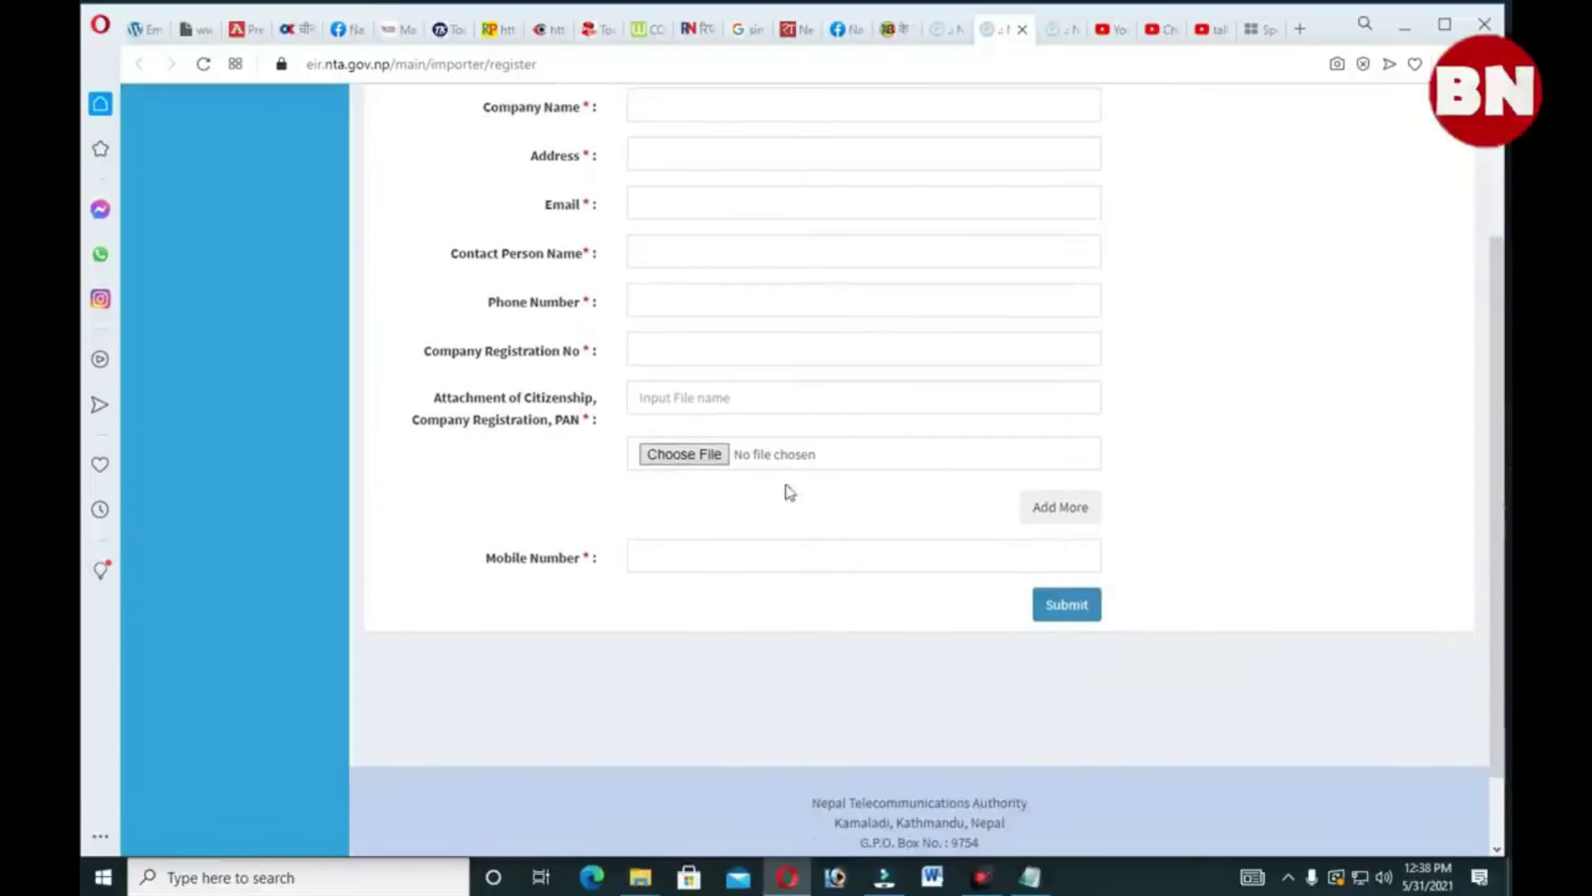
pyautogui.moveTo(402, 396); pyautogui.dragTo(630, 443)
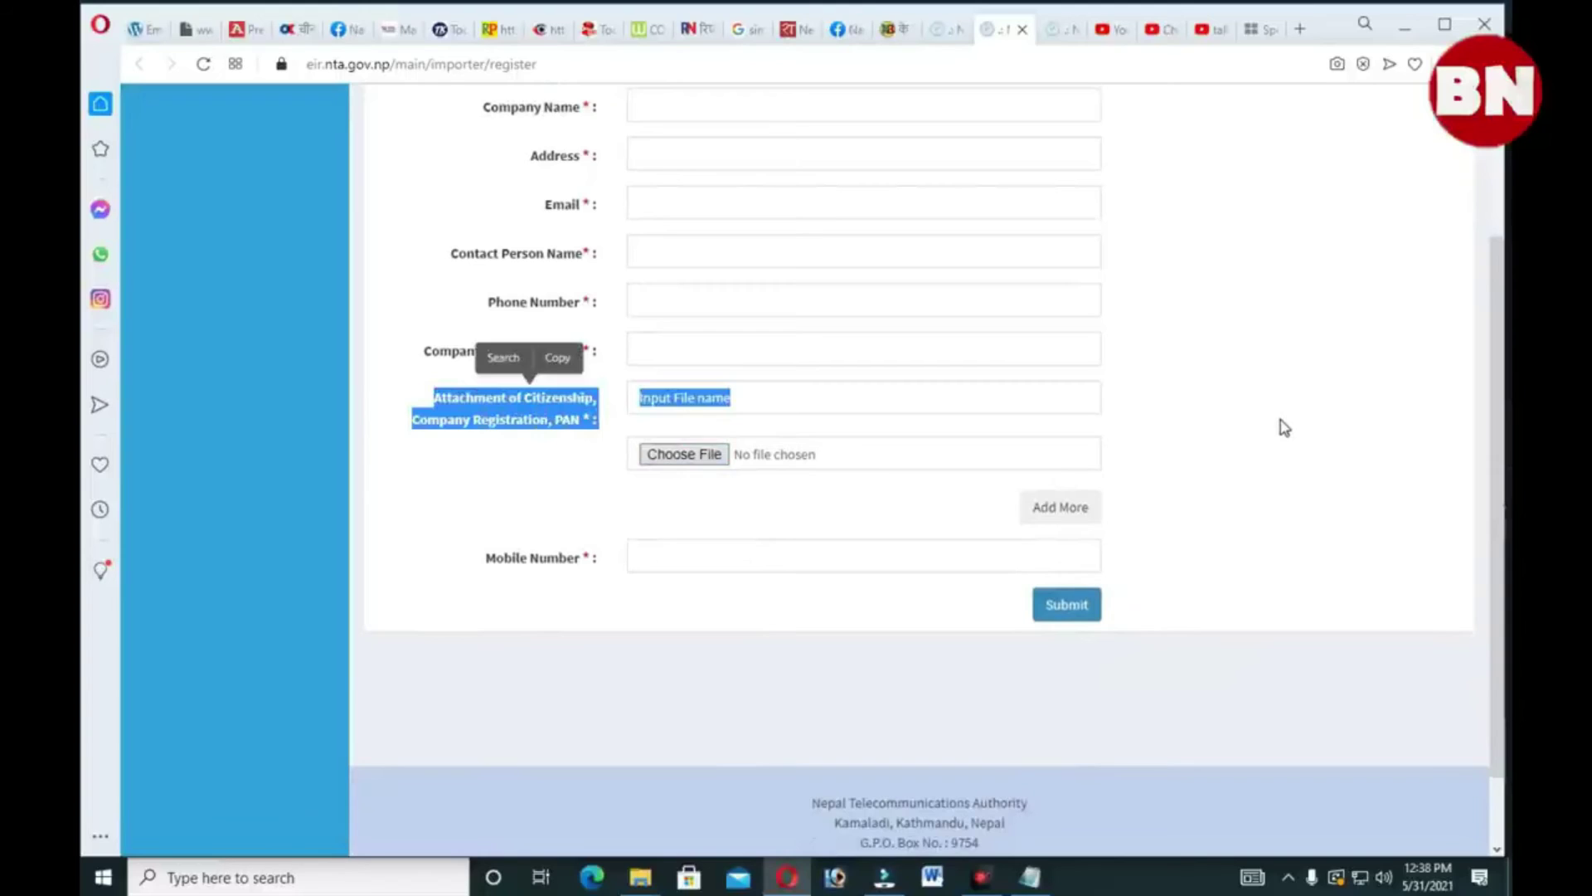
pyautogui.scroll(-2, 1284, 427)
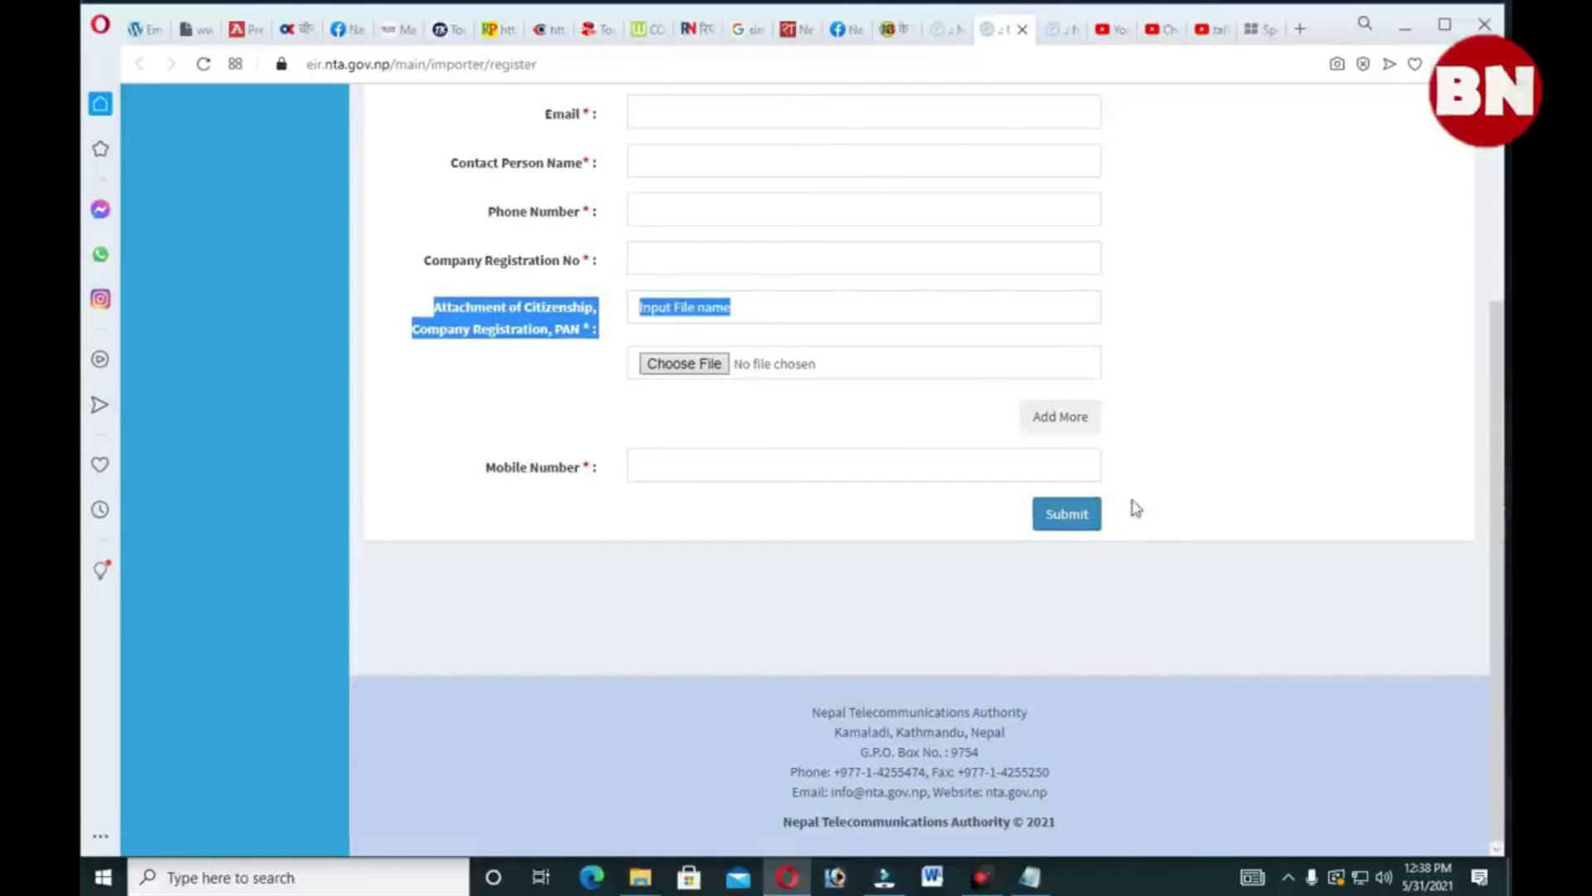
pyautogui.scroll(3, 1201, 487)
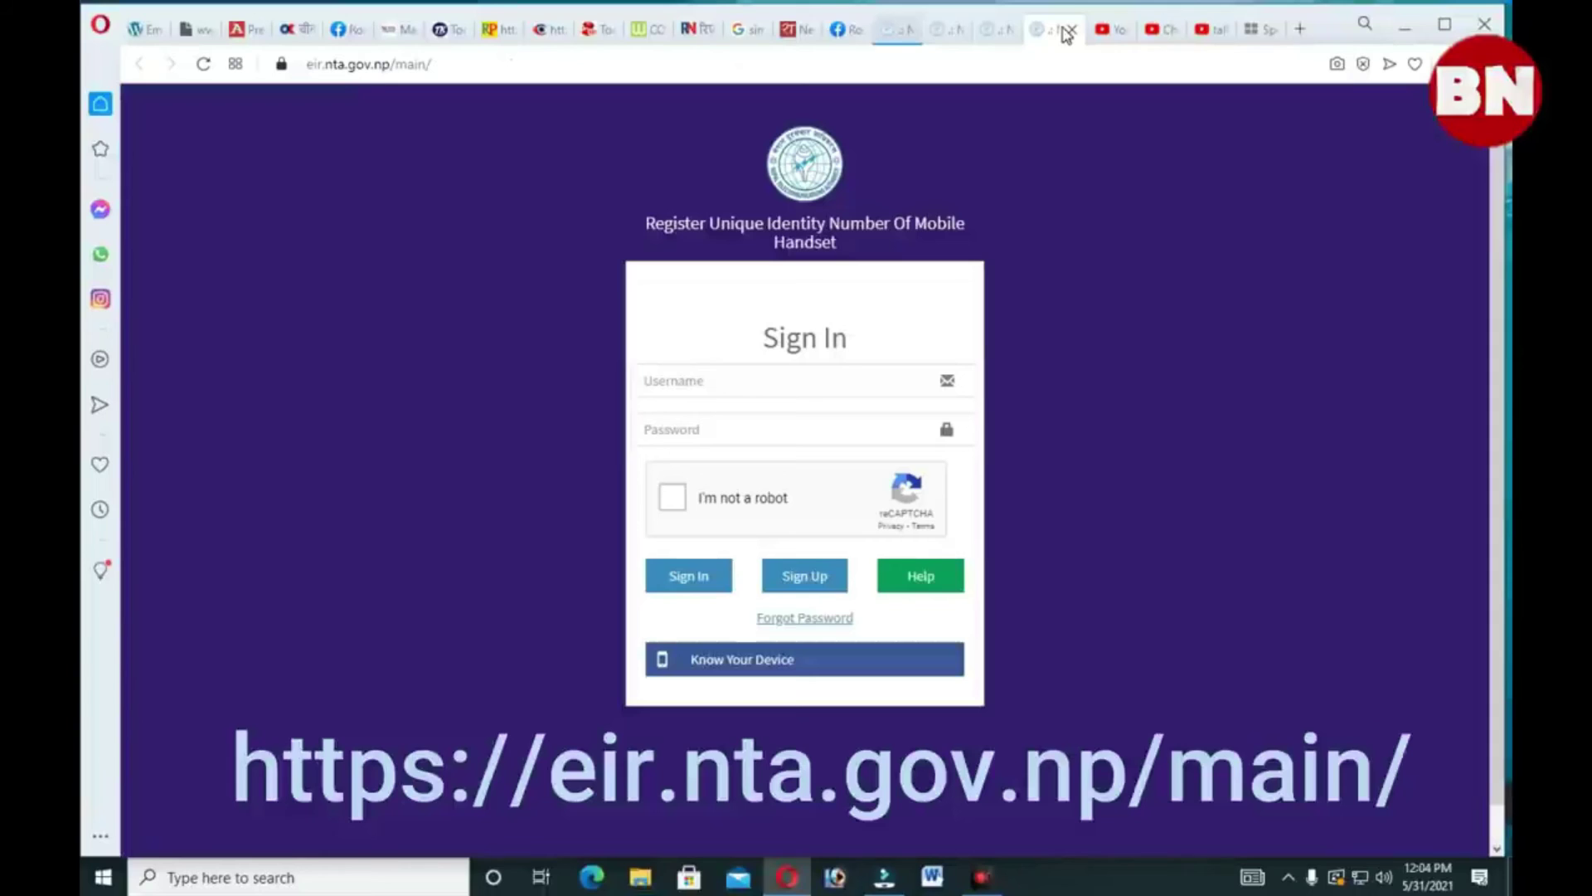
# Step: Go over the importer profile form again, marking its heading and required attachments, and clear the highlight
pyautogui.click(891, 30)
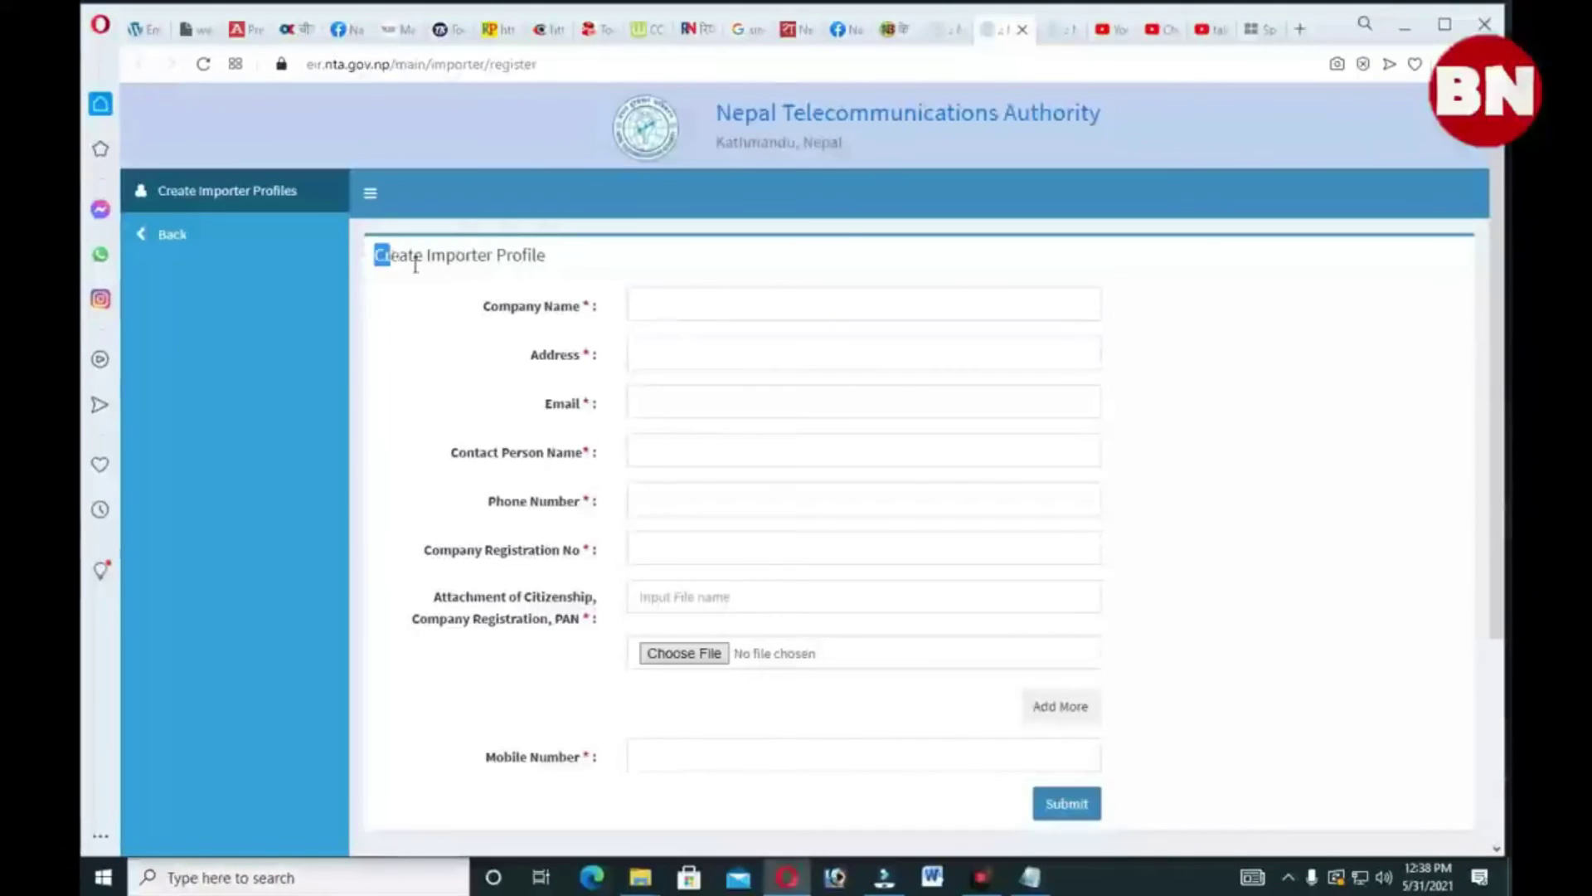
pyautogui.moveTo(415, 266); pyautogui.dragTo(583, 274)
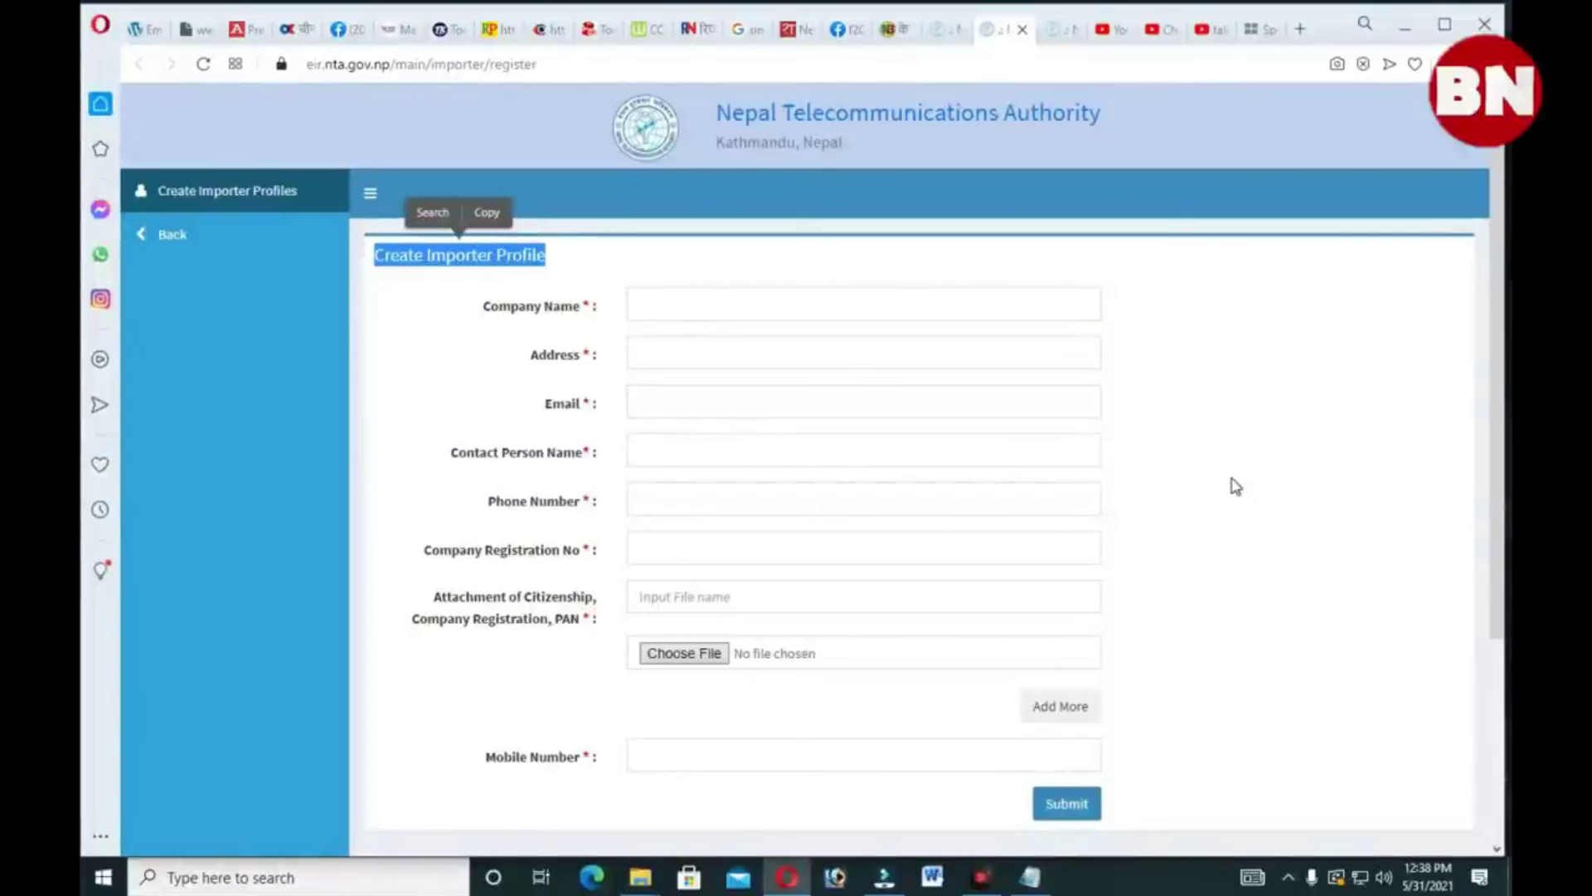
pyautogui.scroll(-1, 1236, 487)
pyautogui.scroll(-2, 1235, 486)
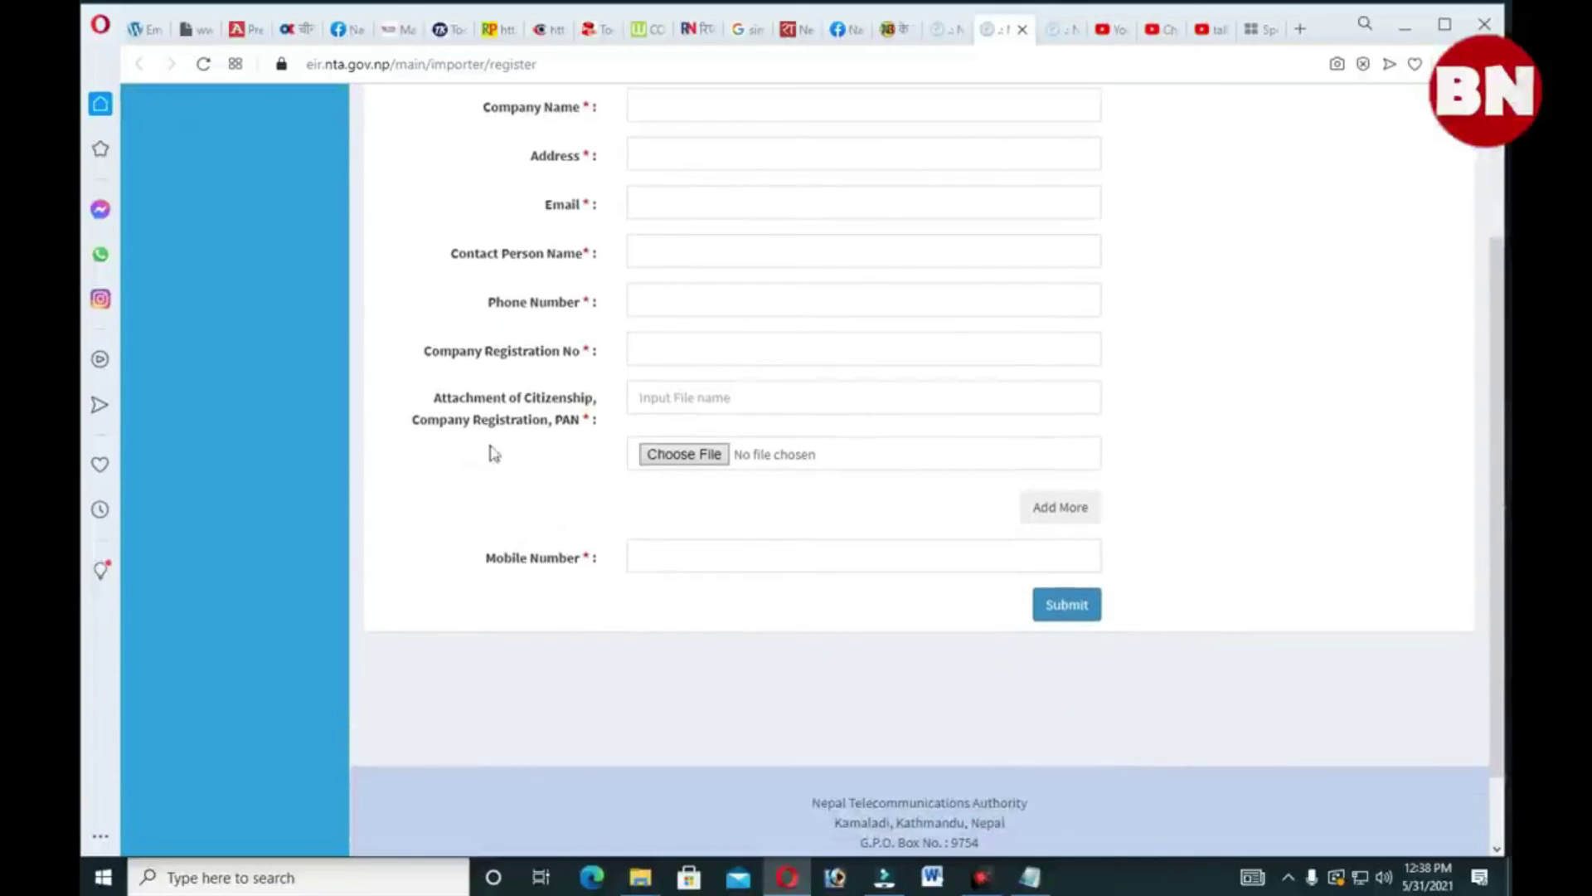
pyautogui.moveTo(406, 396); pyautogui.dragTo(695, 458)
pyautogui.scroll(-1, 1279, 426)
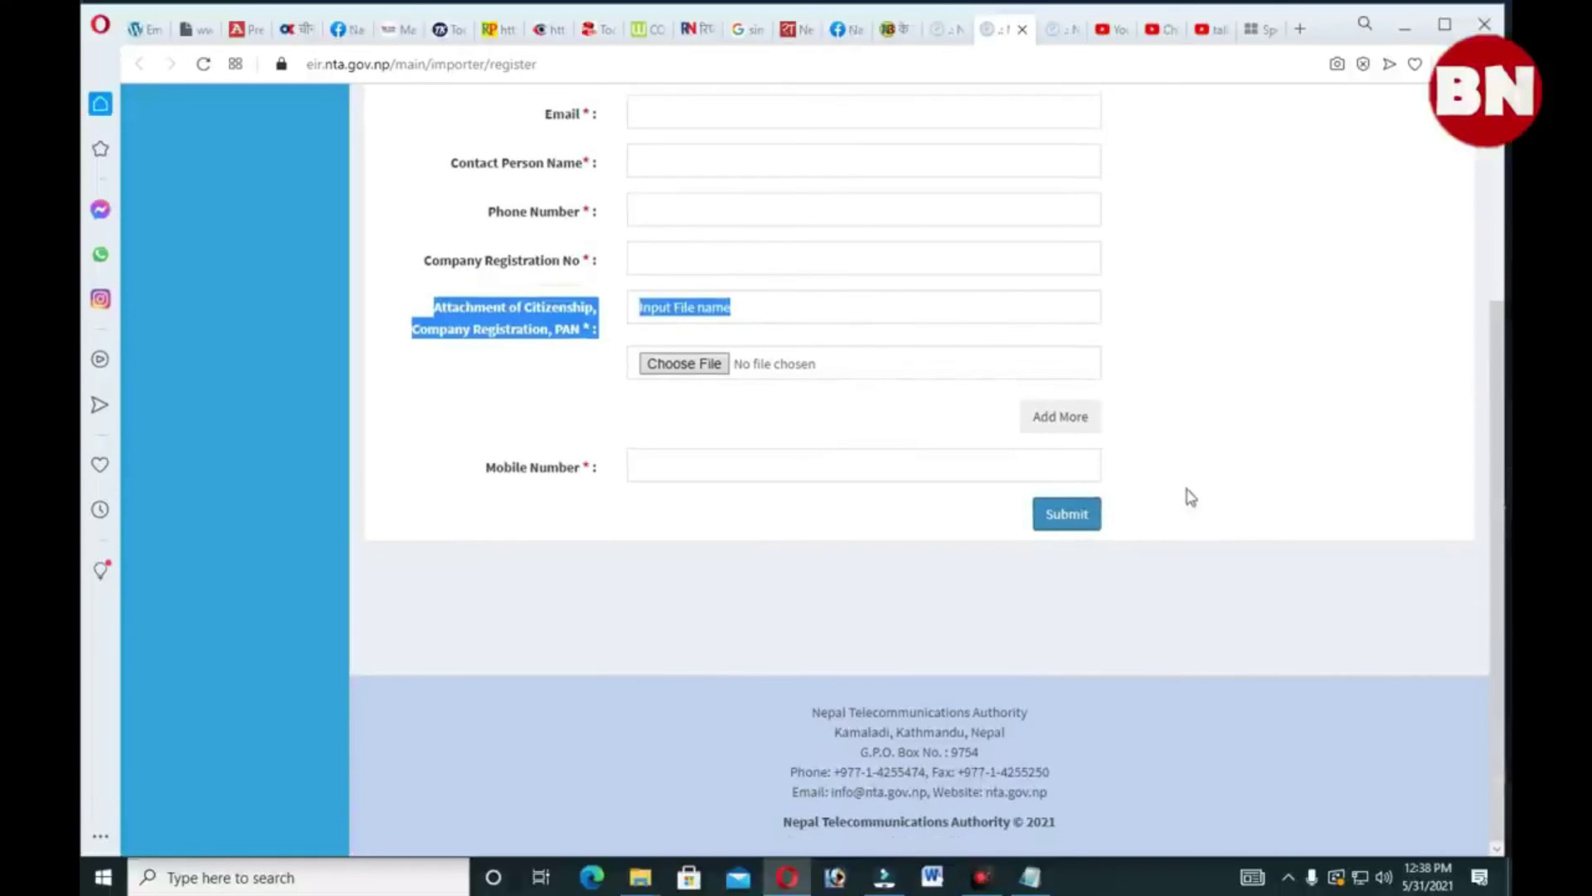
pyautogui.scroll(1, 1207, 489)
pyautogui.scroll(2, 1207, 490)
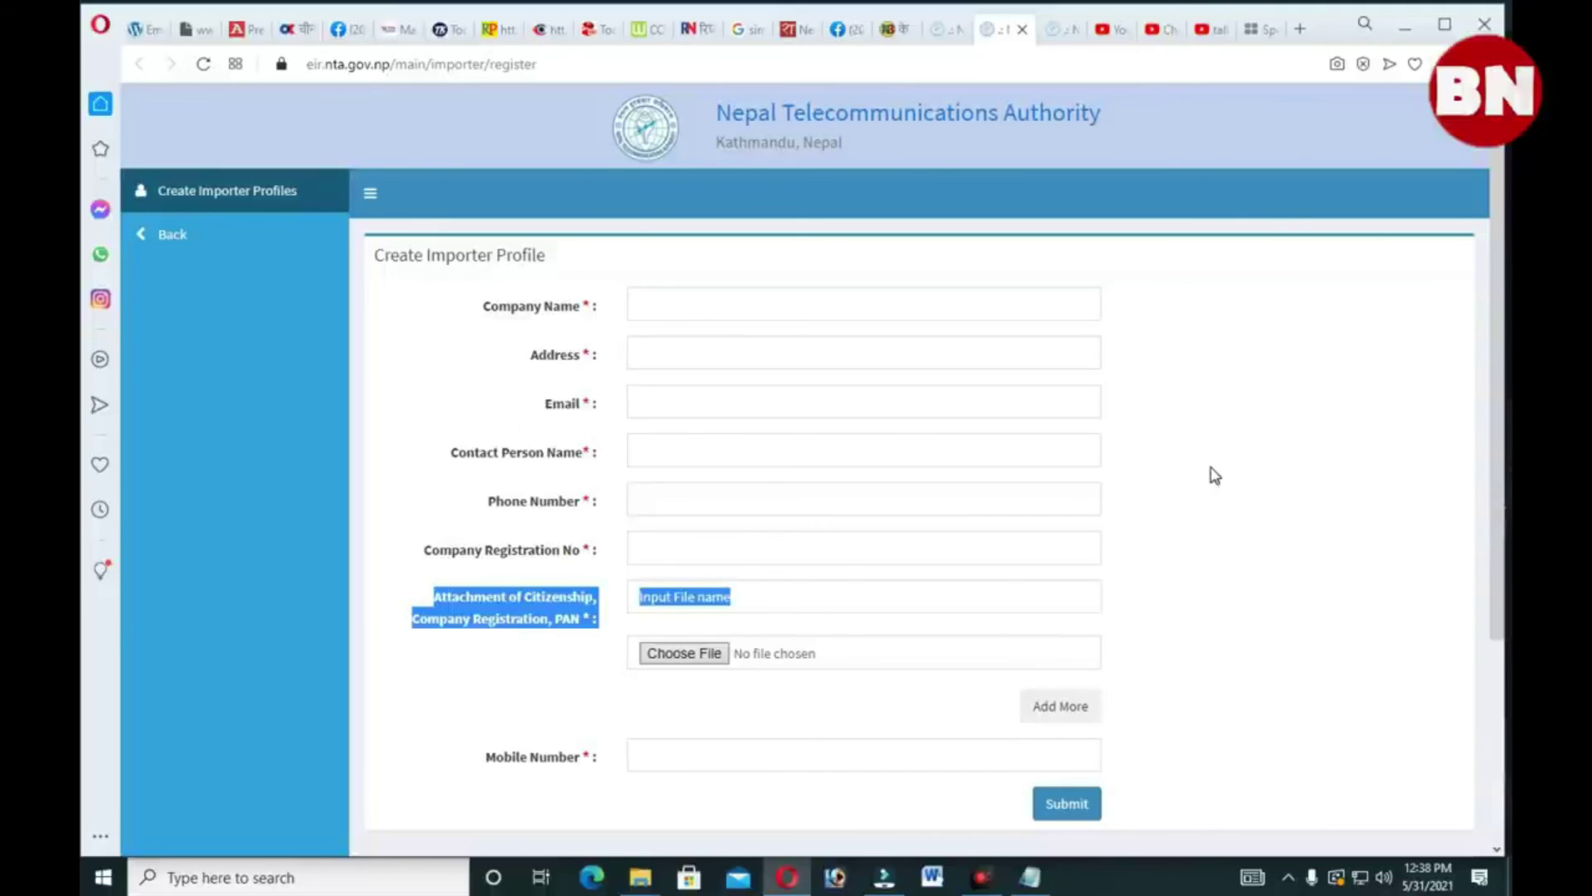
pyautogui.click(440, 365)
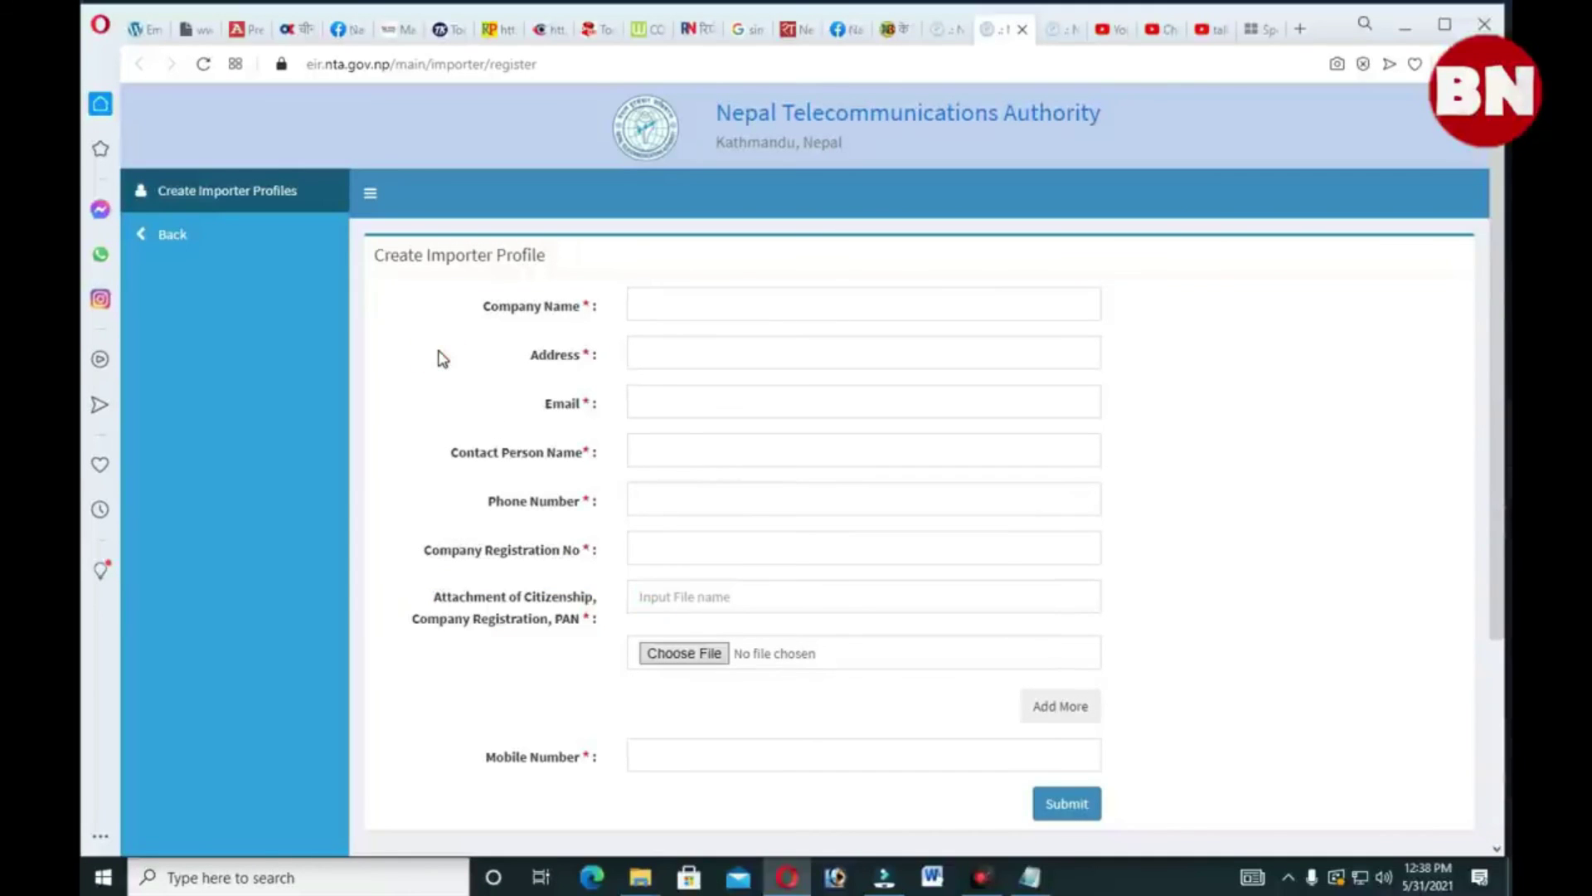
pyautogui.scroll(-1, 440, 358)
pyautogui.scroll(1, 1283, 504)
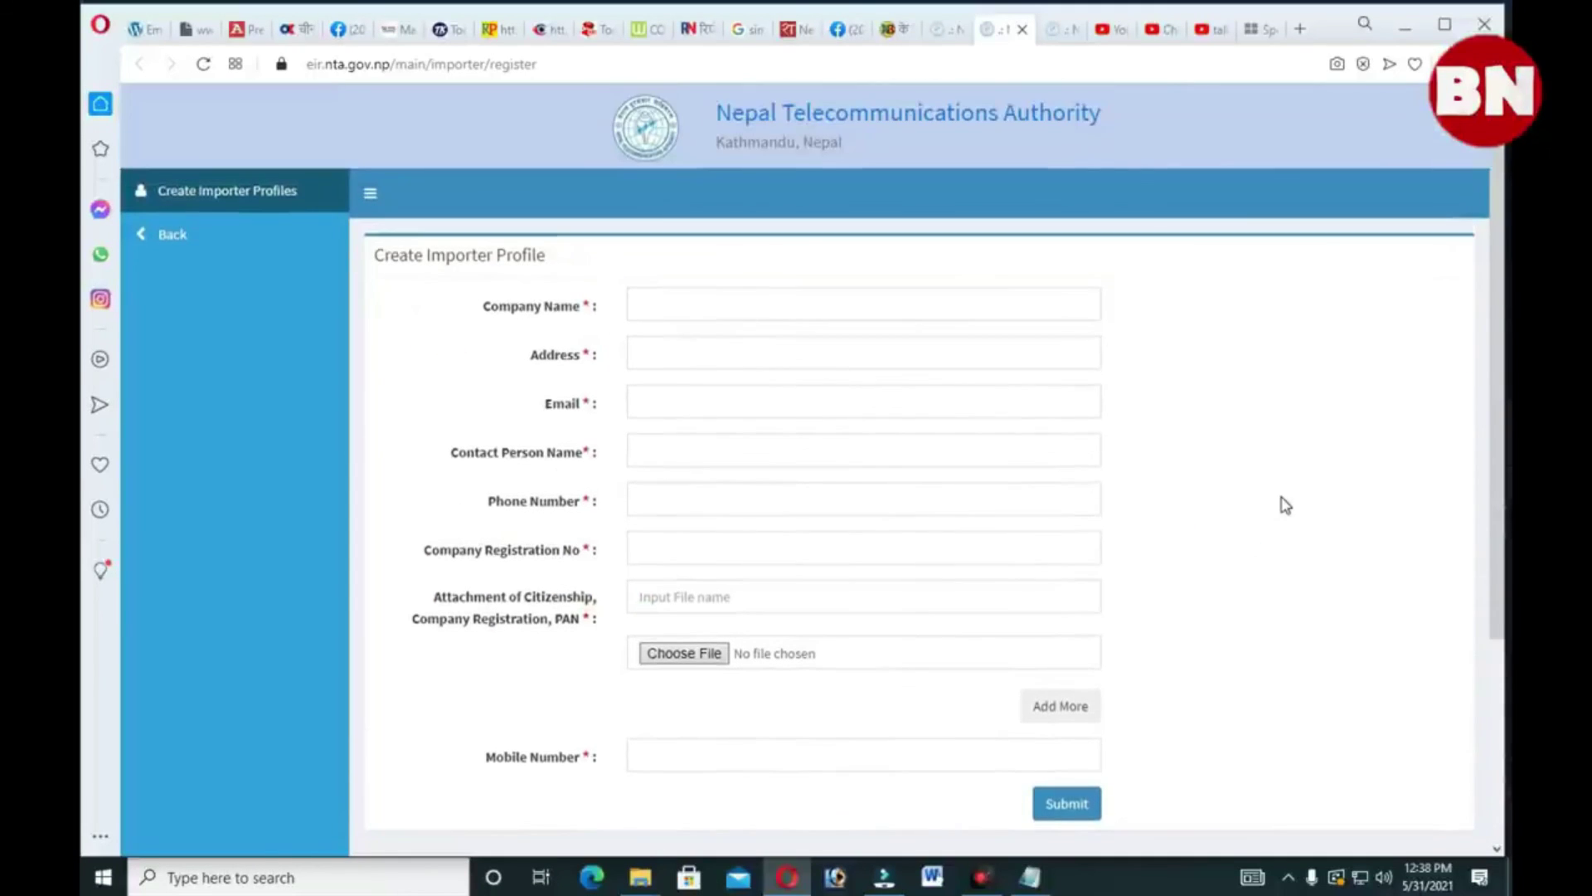
pyautogui.scroll(-1, 1284, 504)
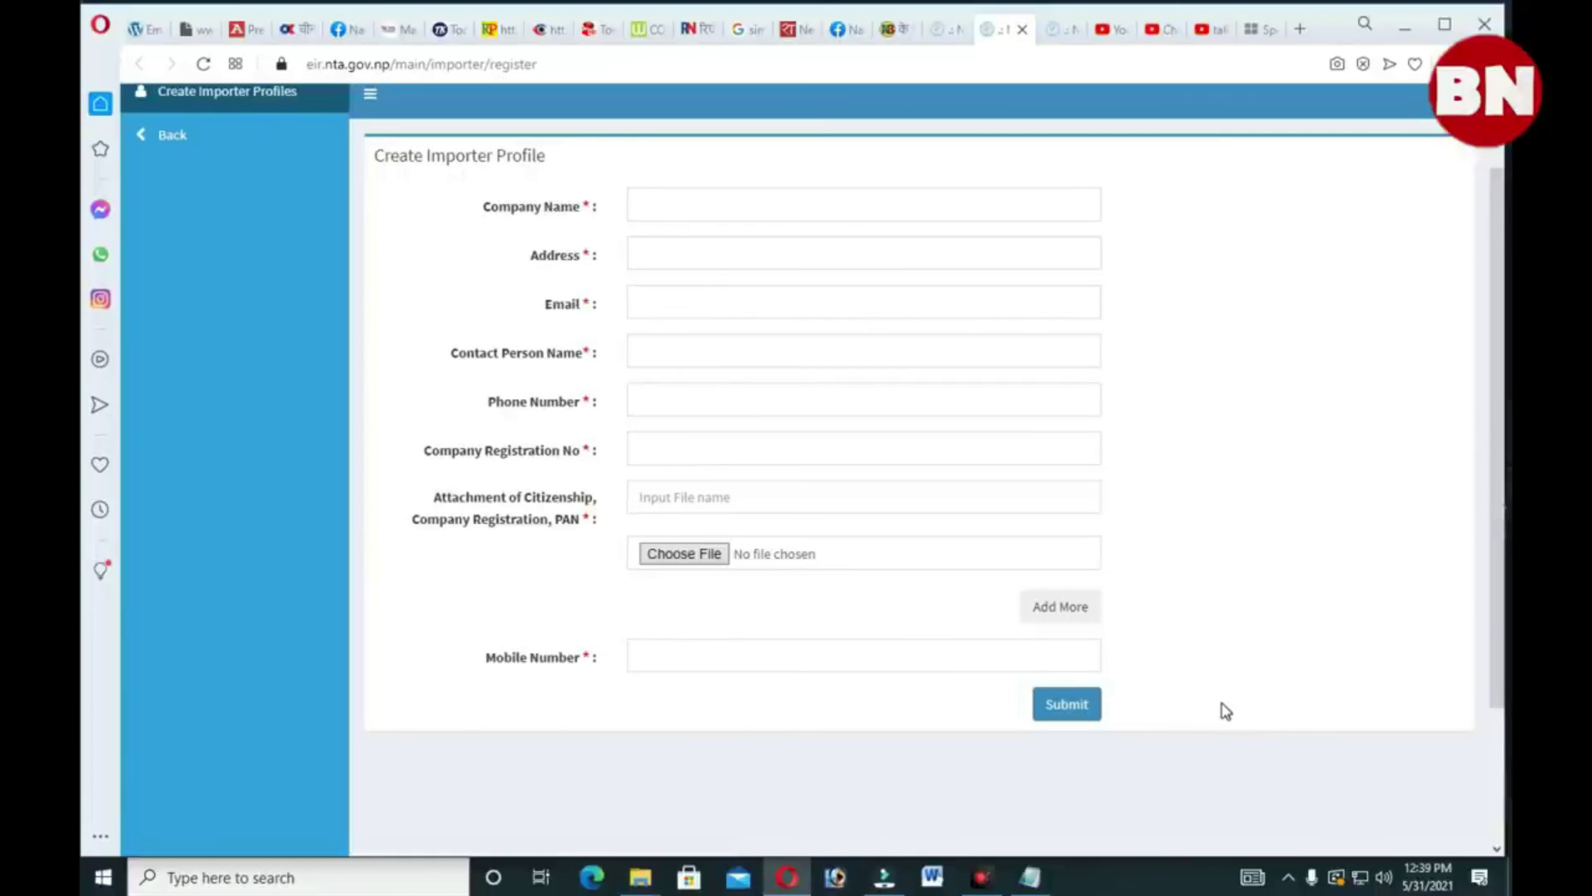